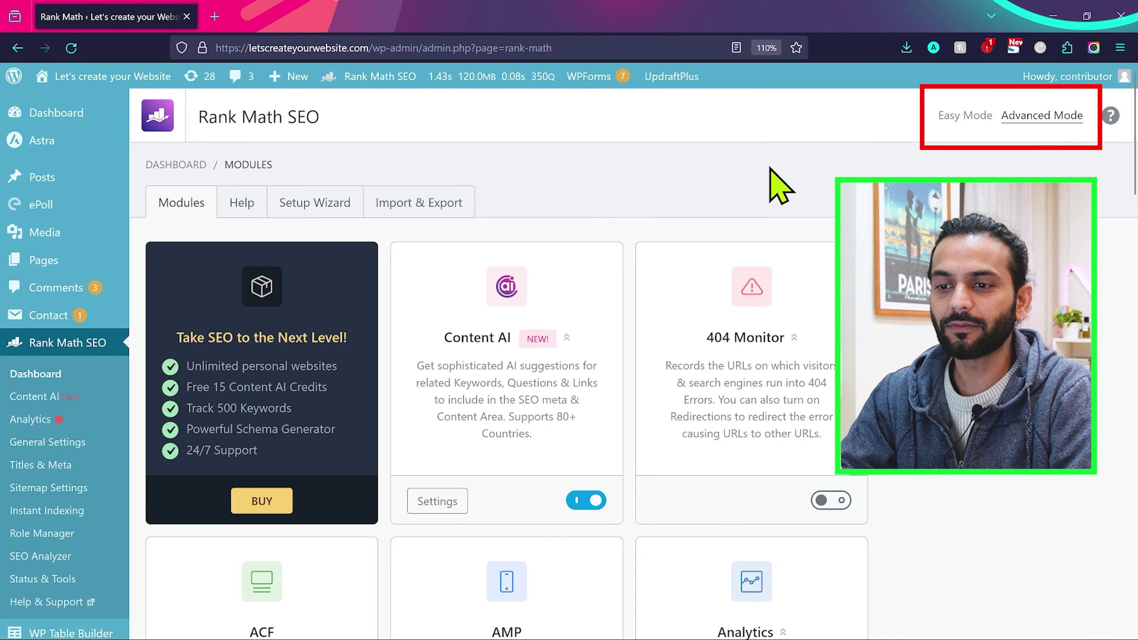
- Open Rank Math's General Settings on the Links tab, with Strip Category Base off
scroll(537, 178, "down", 3)
scroll(535, 164, "down", 5)
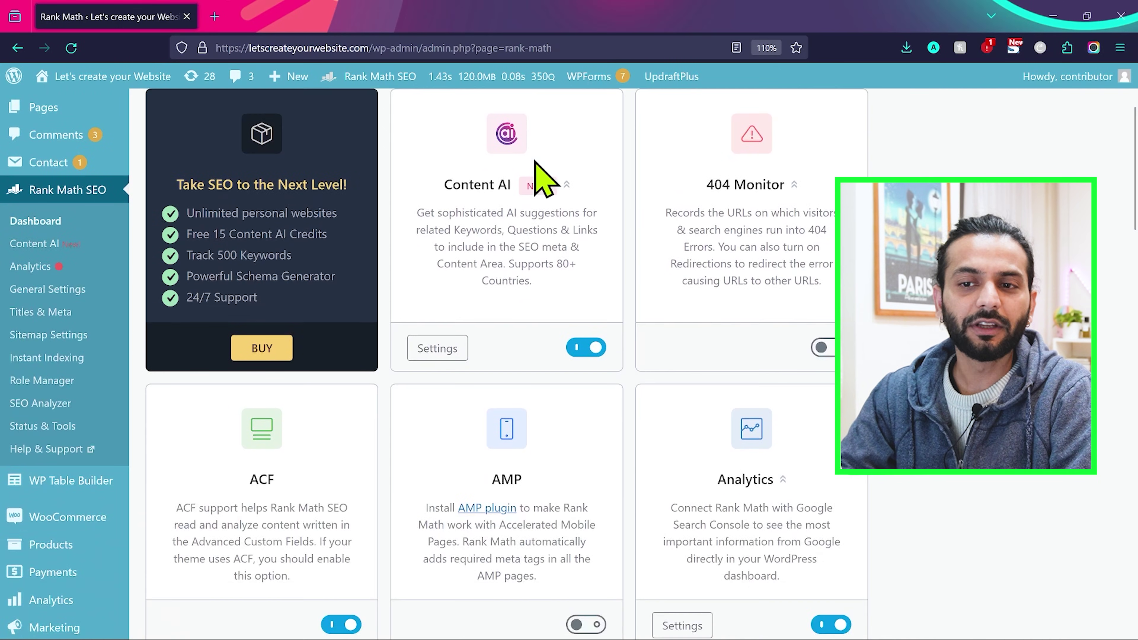
left_click(51, 288)
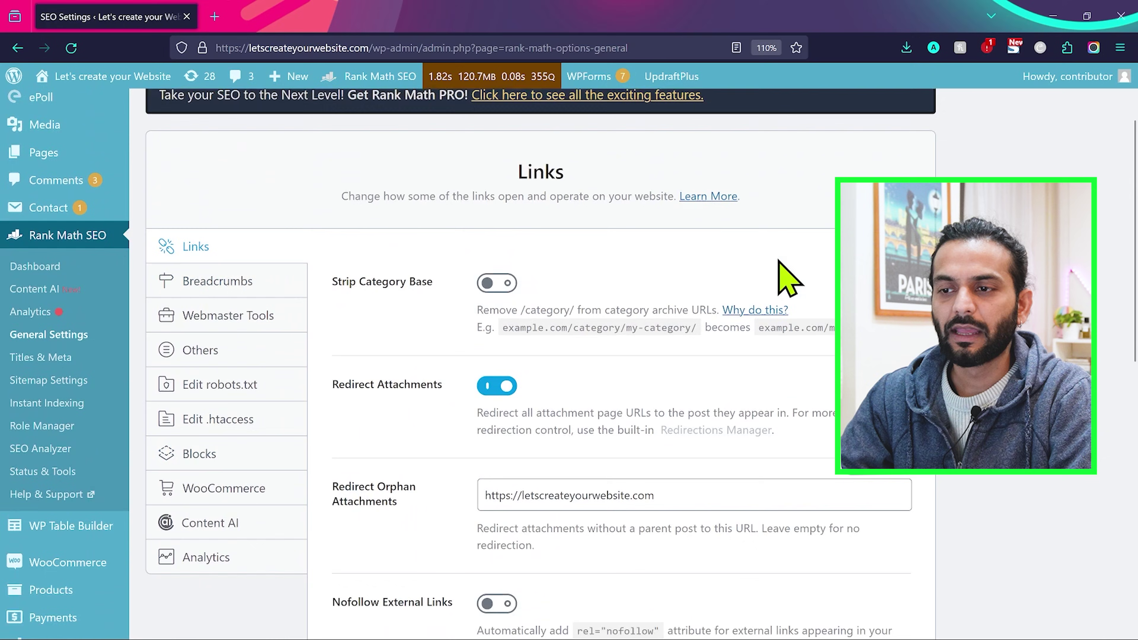
scroll(781, 272, "down", 3)
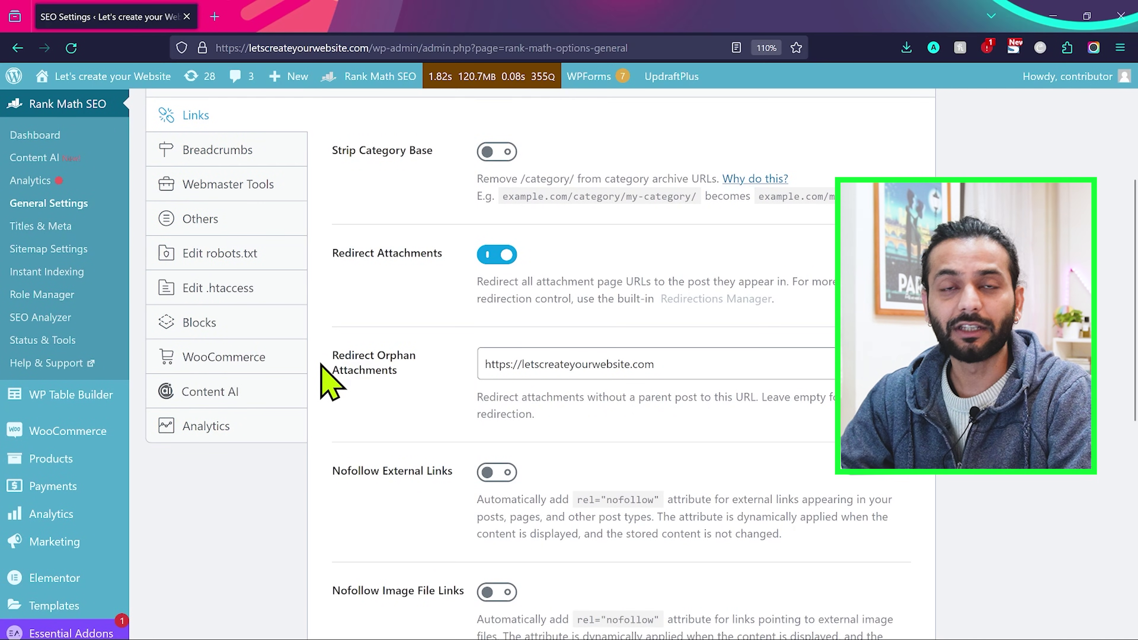
scroll(329, 381, "up", 2)
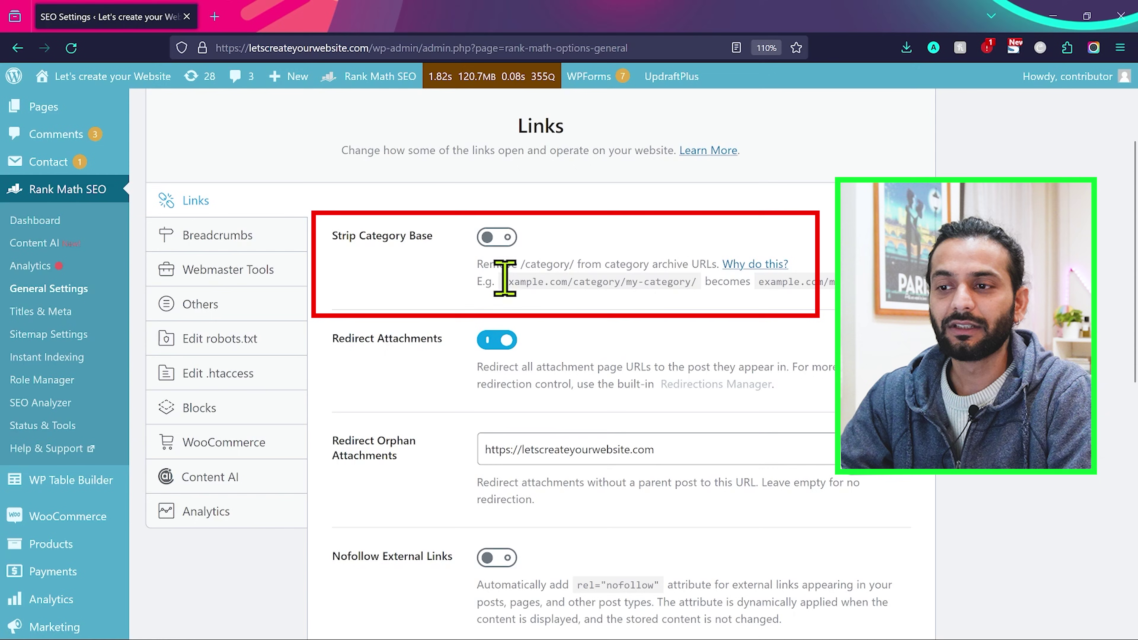
- Highlight the Strip Category Base example URL and its category/ part
left_click_drag(504, 280, 698, 286)
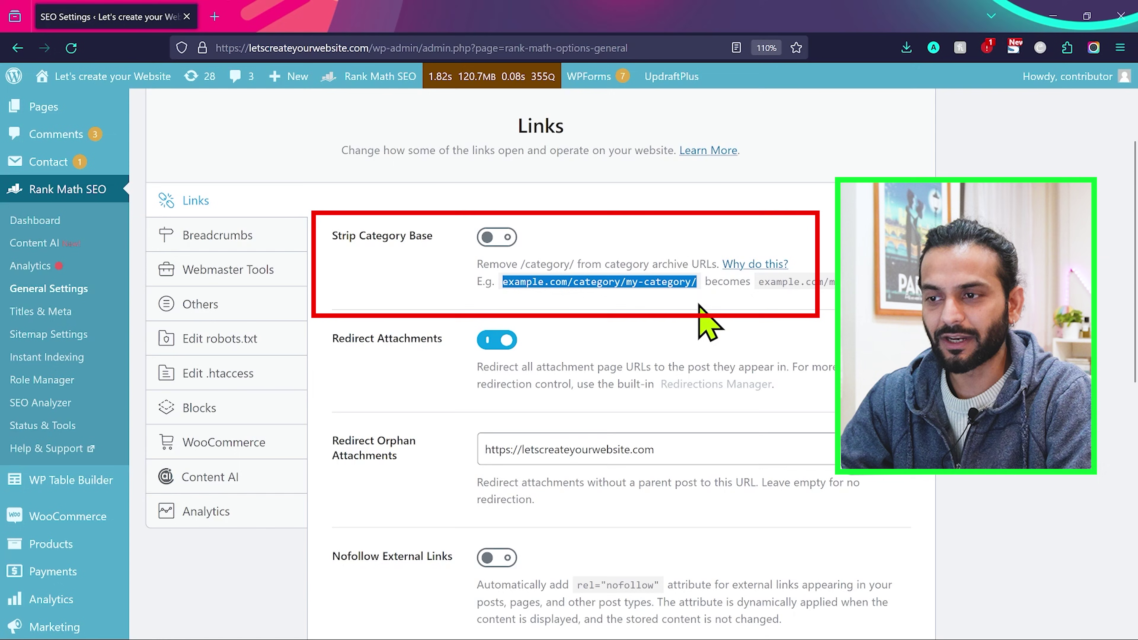
left_click(573, 282)
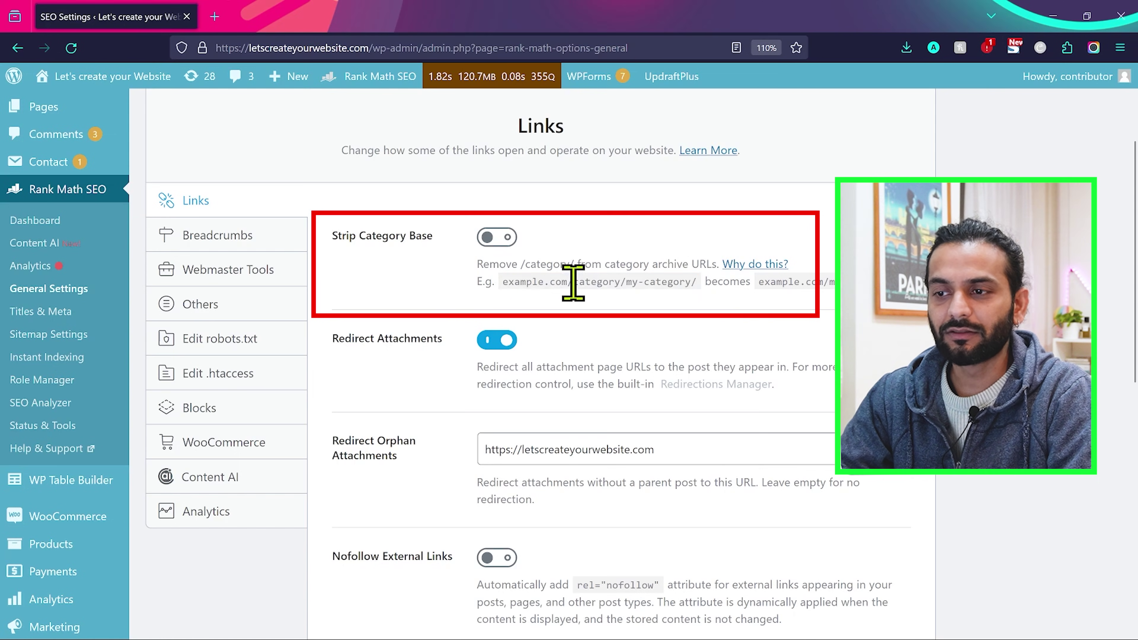
left_click_drag(573, 283, 627, 285)
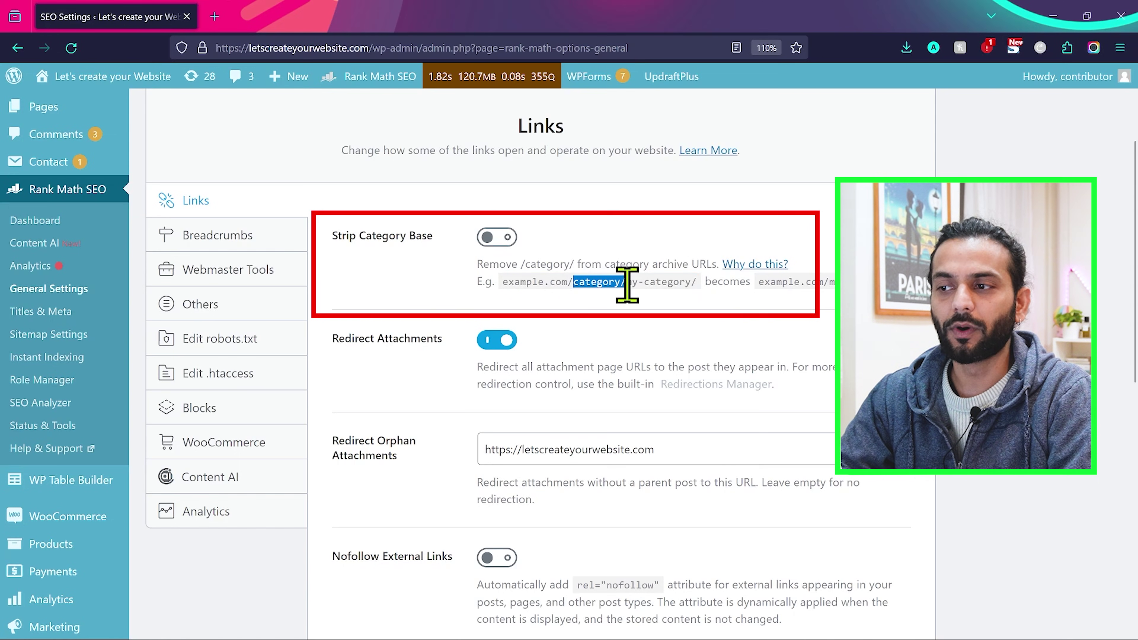
left_click(626, 285)
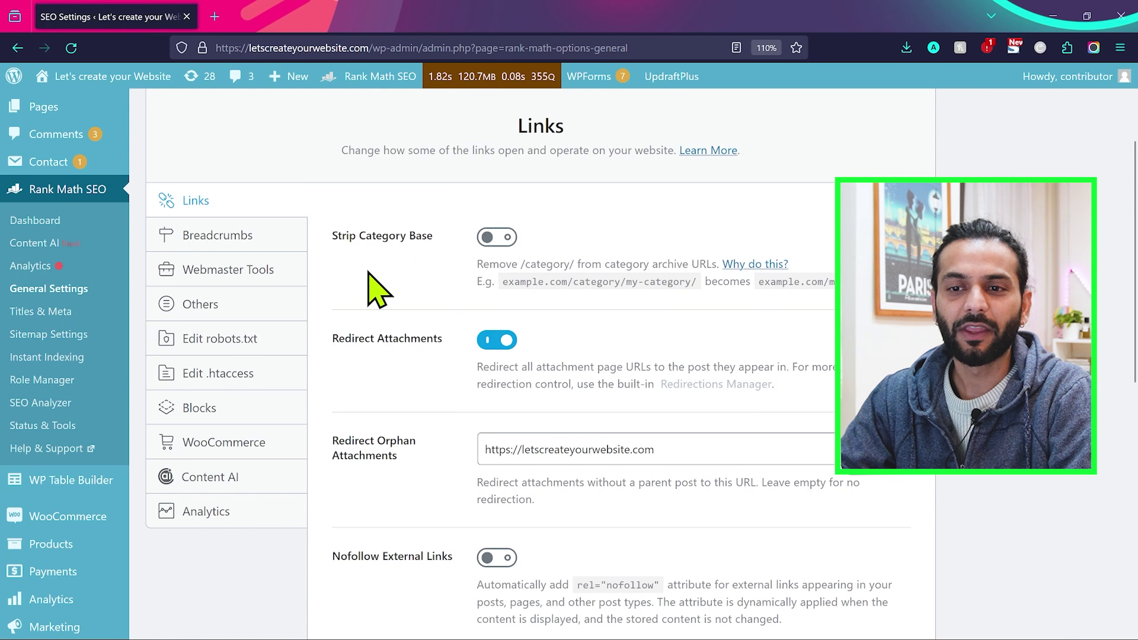
- Review Titles & Meta Global Meta robots options, keeping Noindex Empty Category and Tag Archives on
left_click(45, 311)
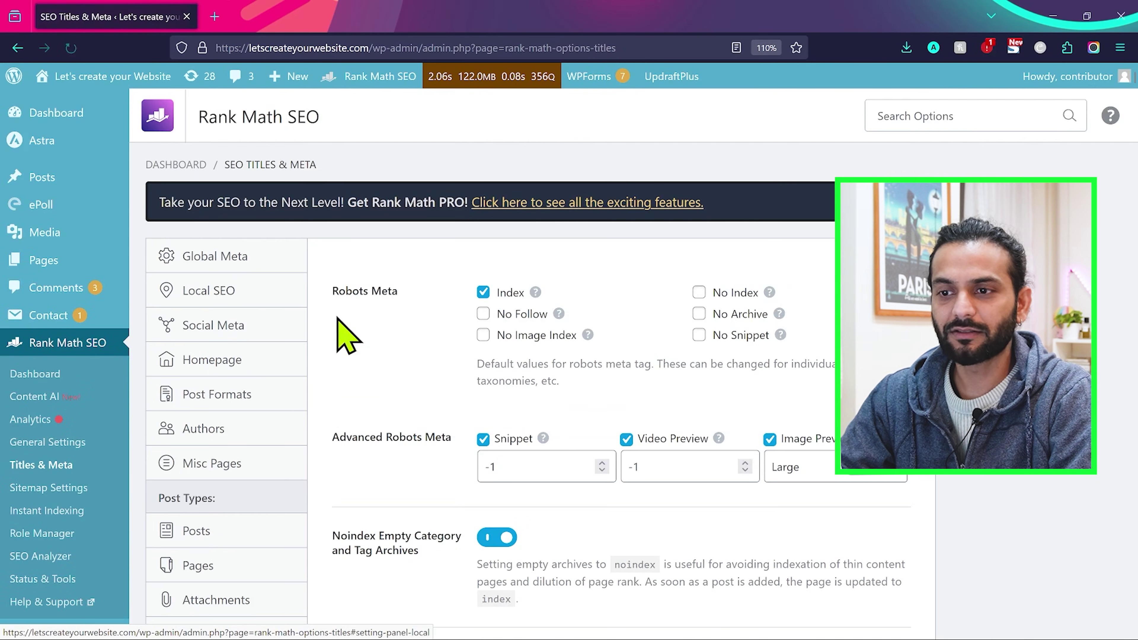
scroll(346, 342, "down", 3)
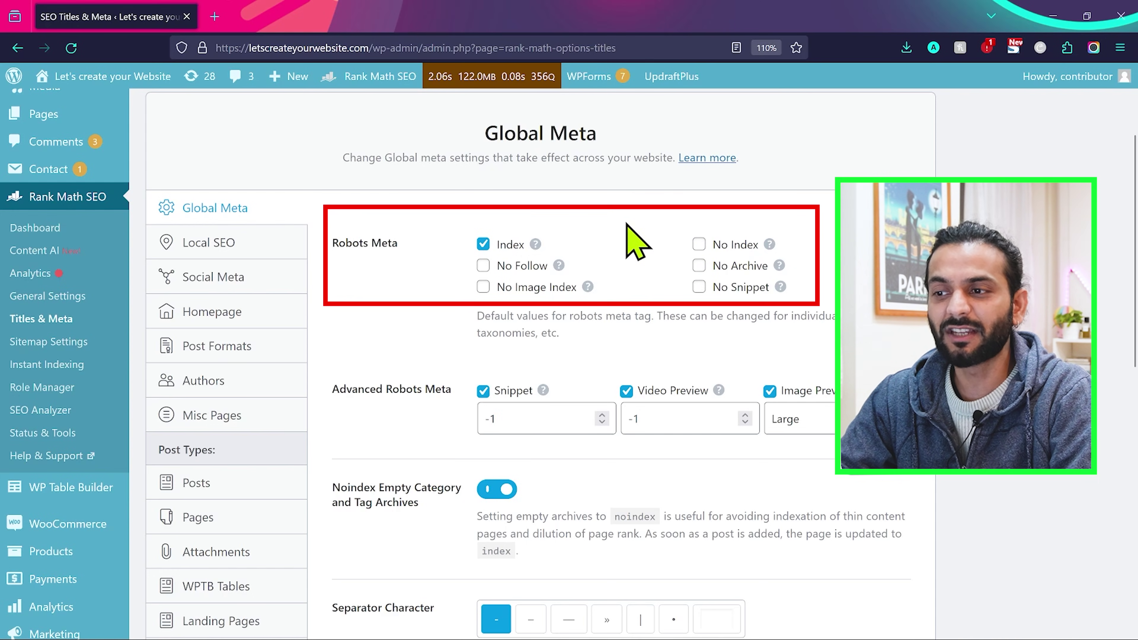
left_click(698, 266)
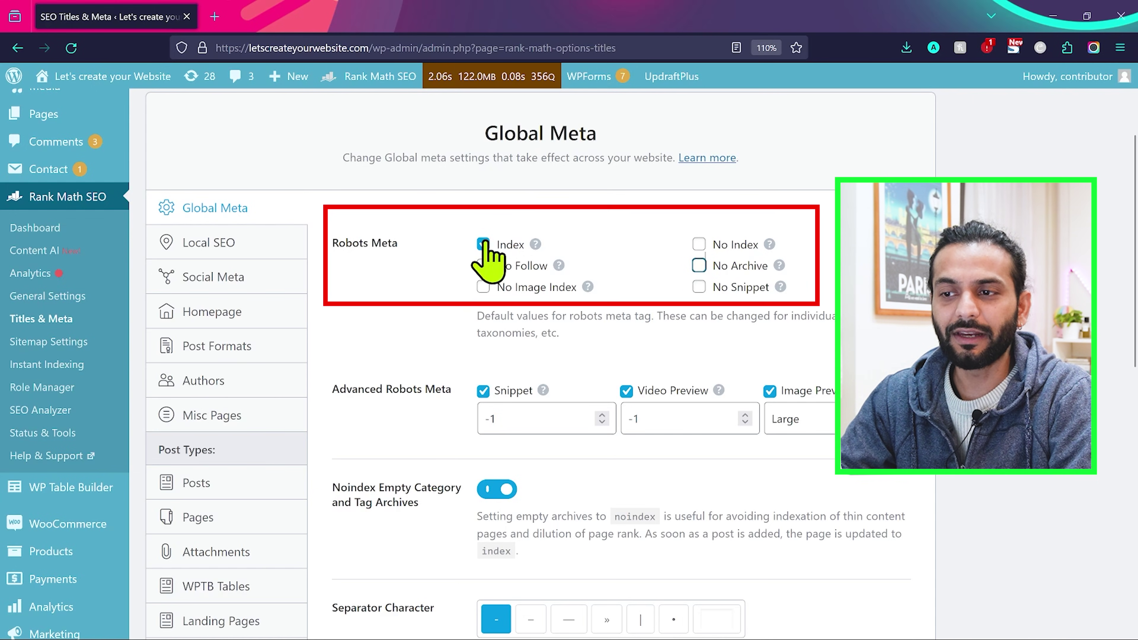
scroll(637, 283, "down", 5)
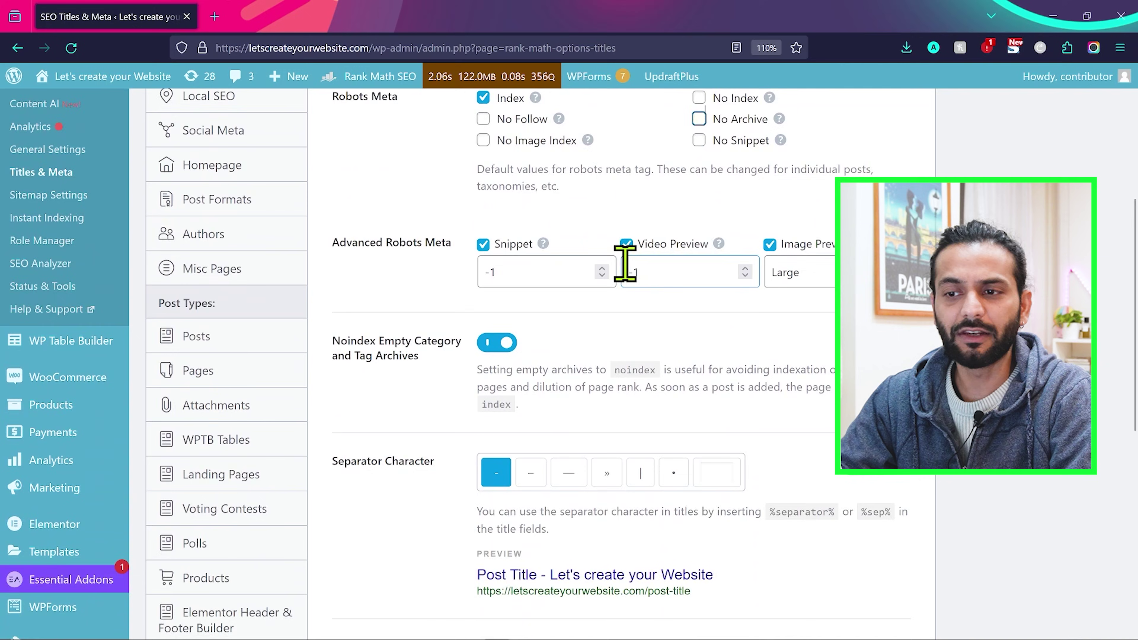
scroll(625, 264, "down", 1)
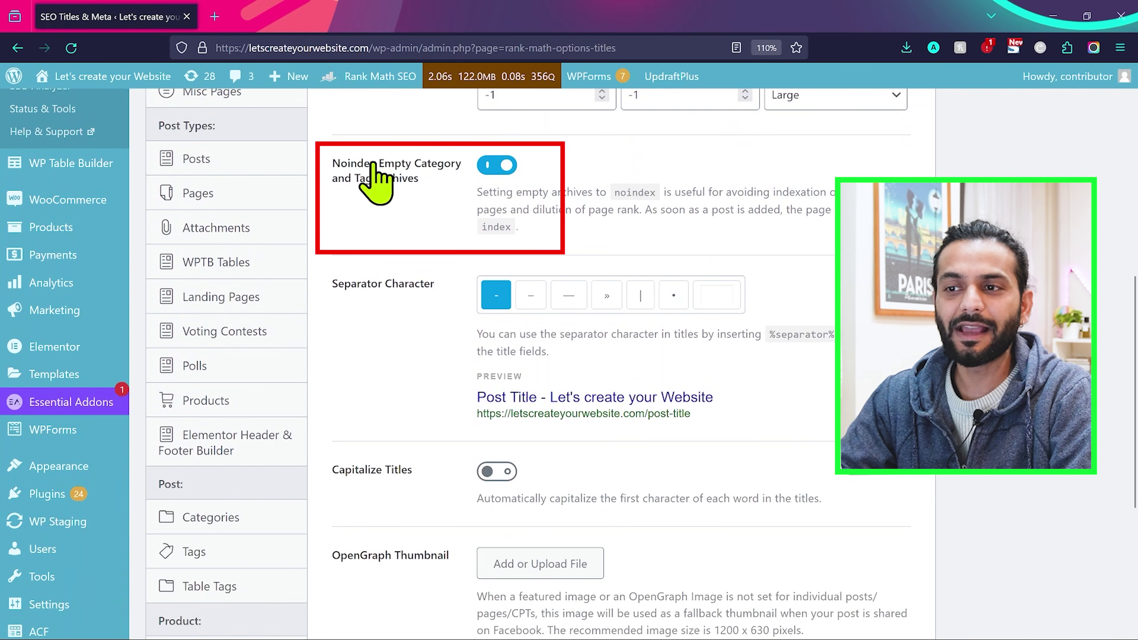
scroll(582, 216, "up", 1)
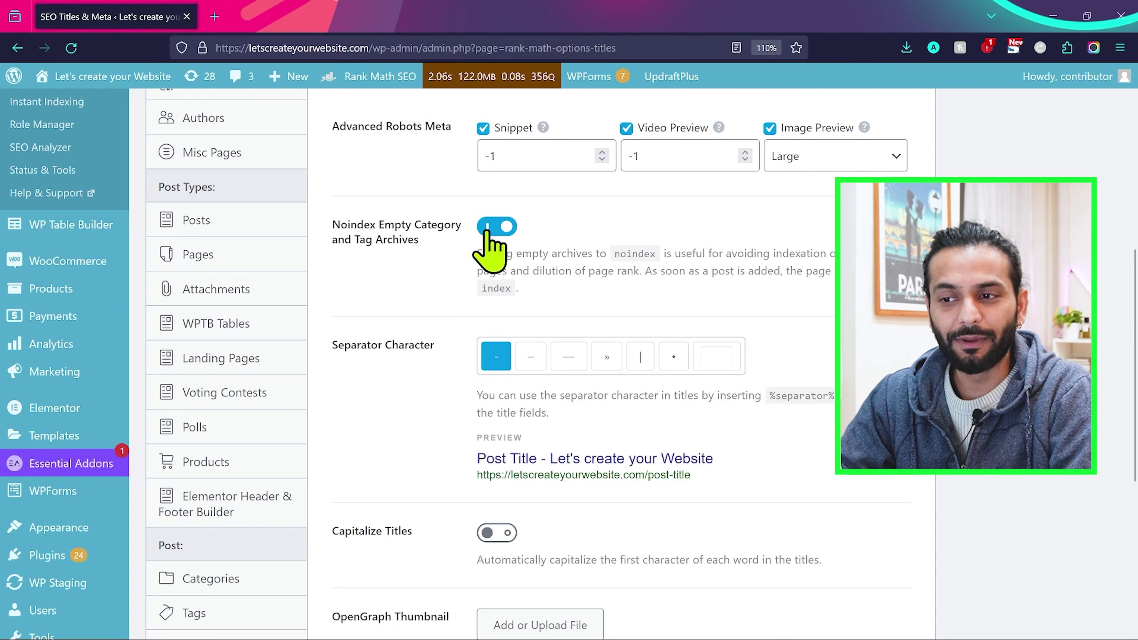
scroll(253, 304, "up", 5)
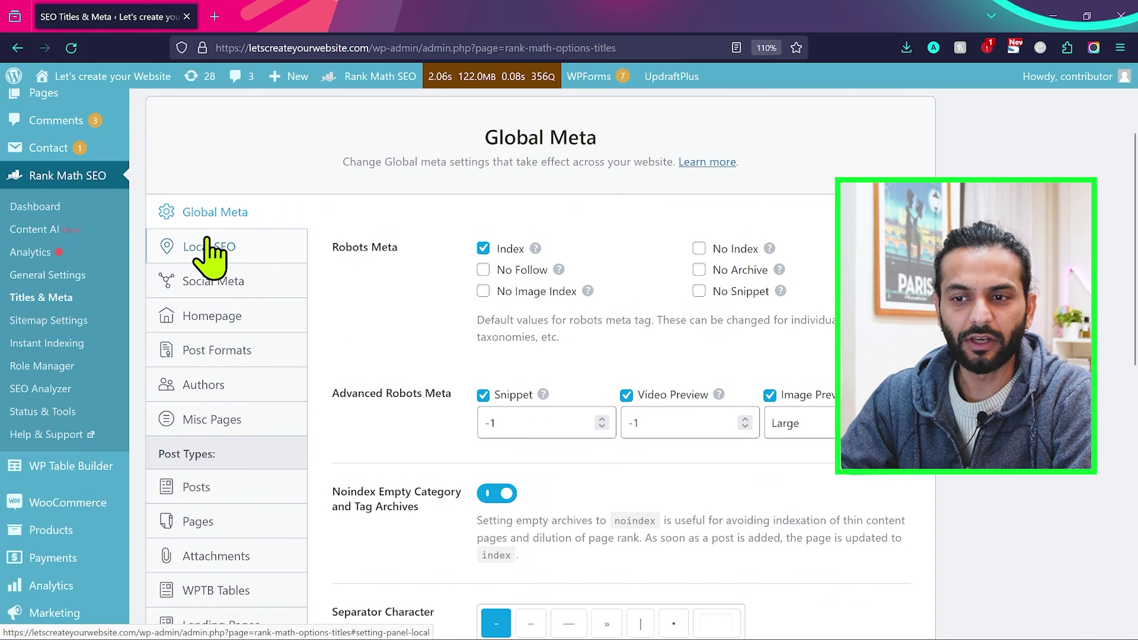
- Show the Authors section of Titles & Meta, where Author Archives is Disabled
left_click(246, 403)
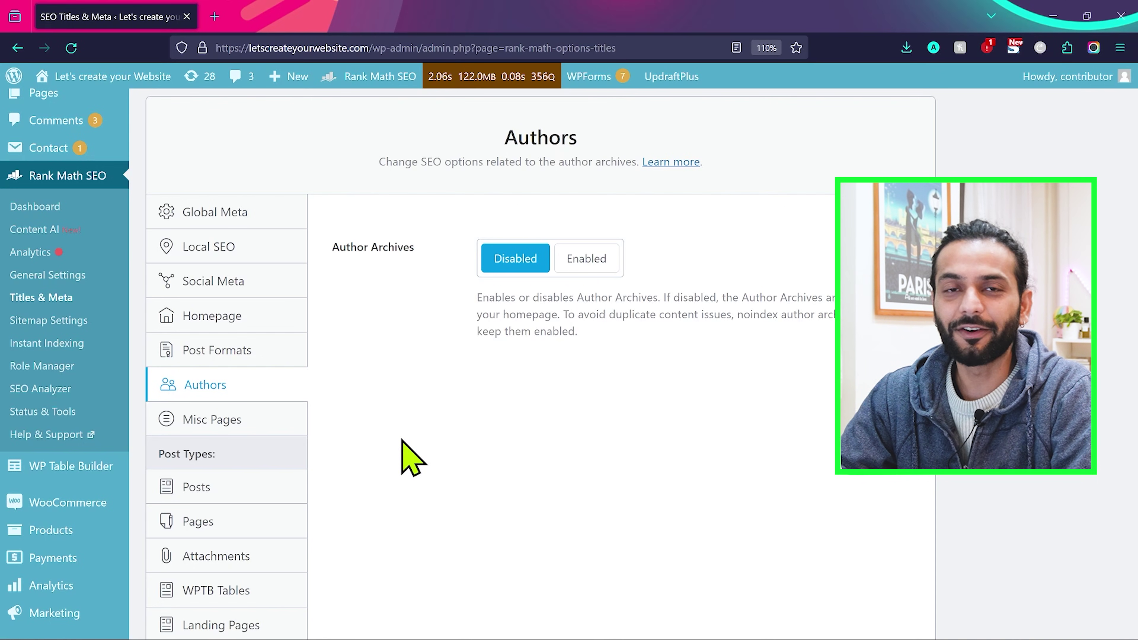
- Open Misc Pages and toggle Noindex Search Results off and back on
left_click(233, 419)
left_click(248, 341)
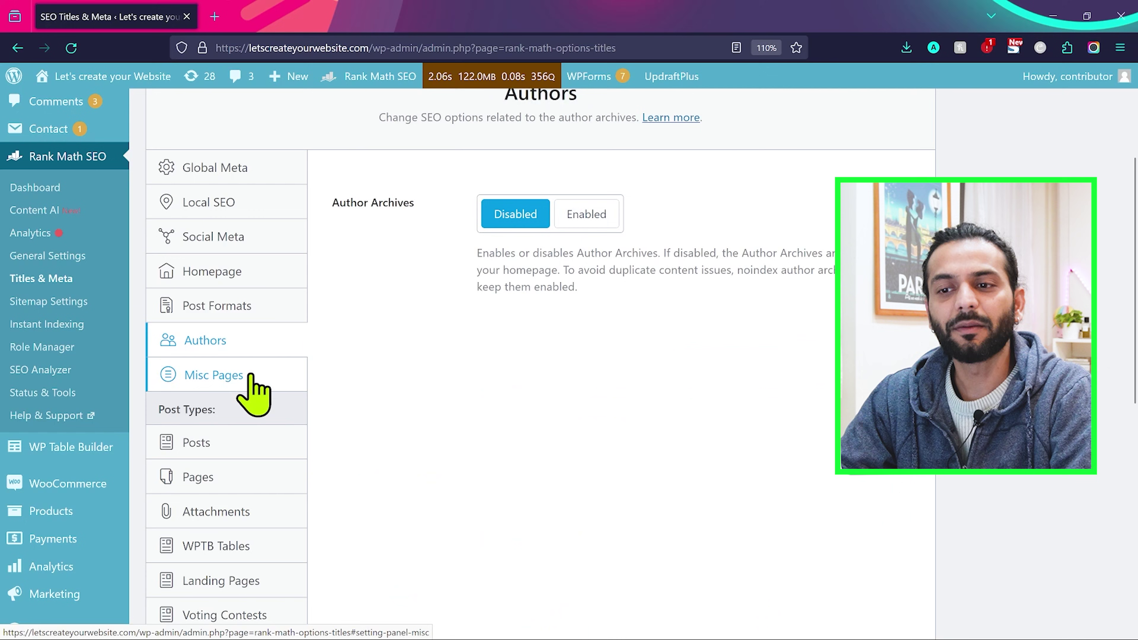
left_click(251, 377)
scroll(398, 401, "down", 9)
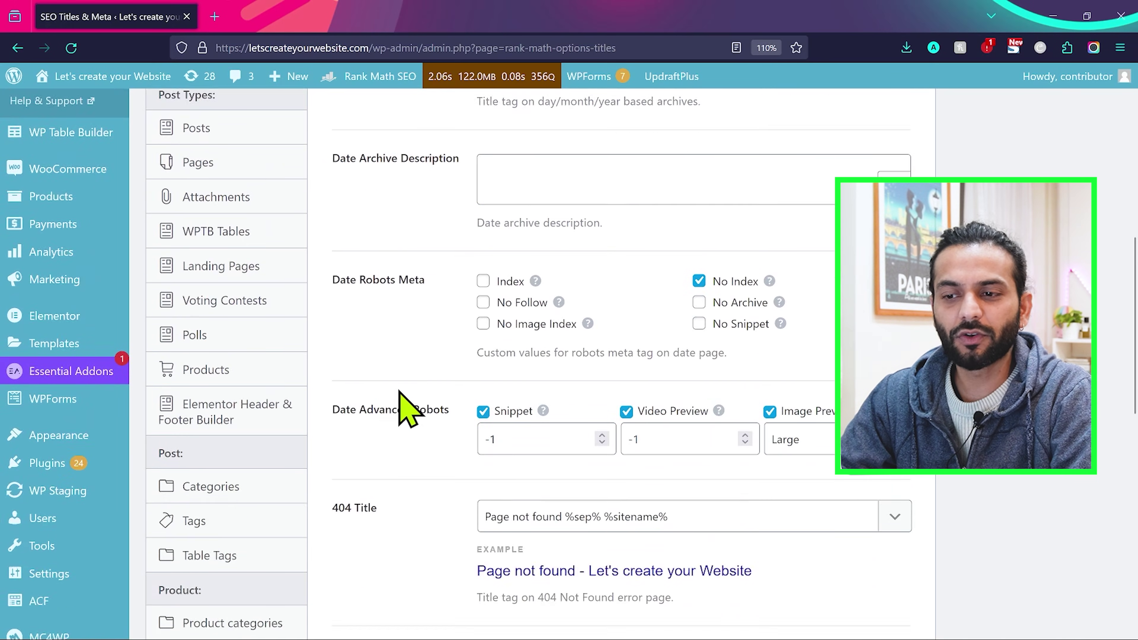
scroll(403, 403, "down", 10)
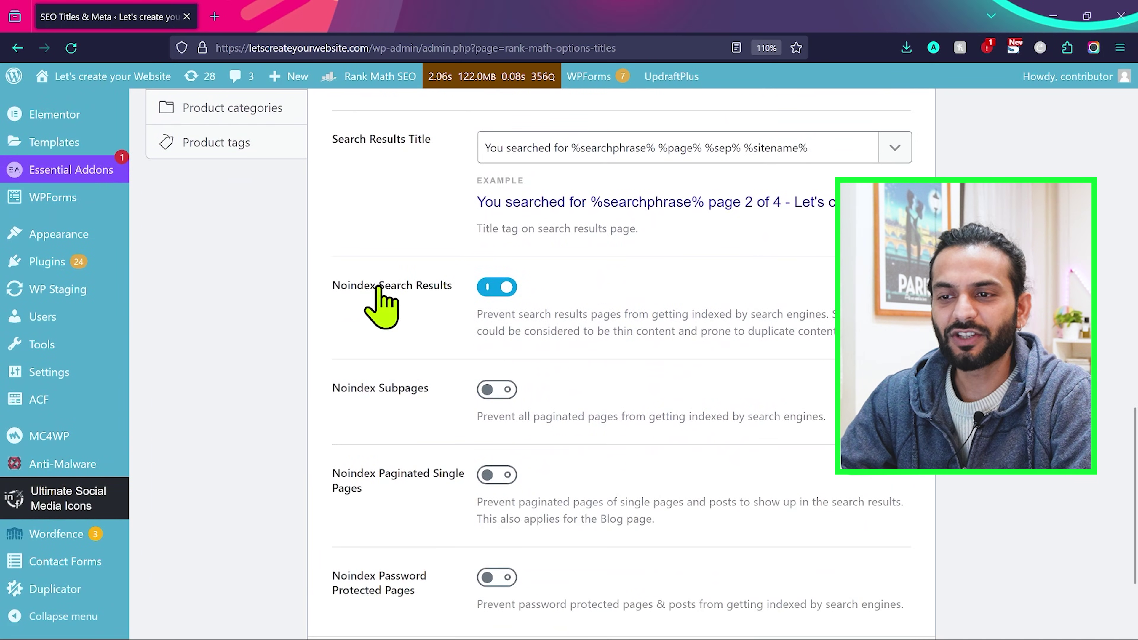
left_click(496, 289)
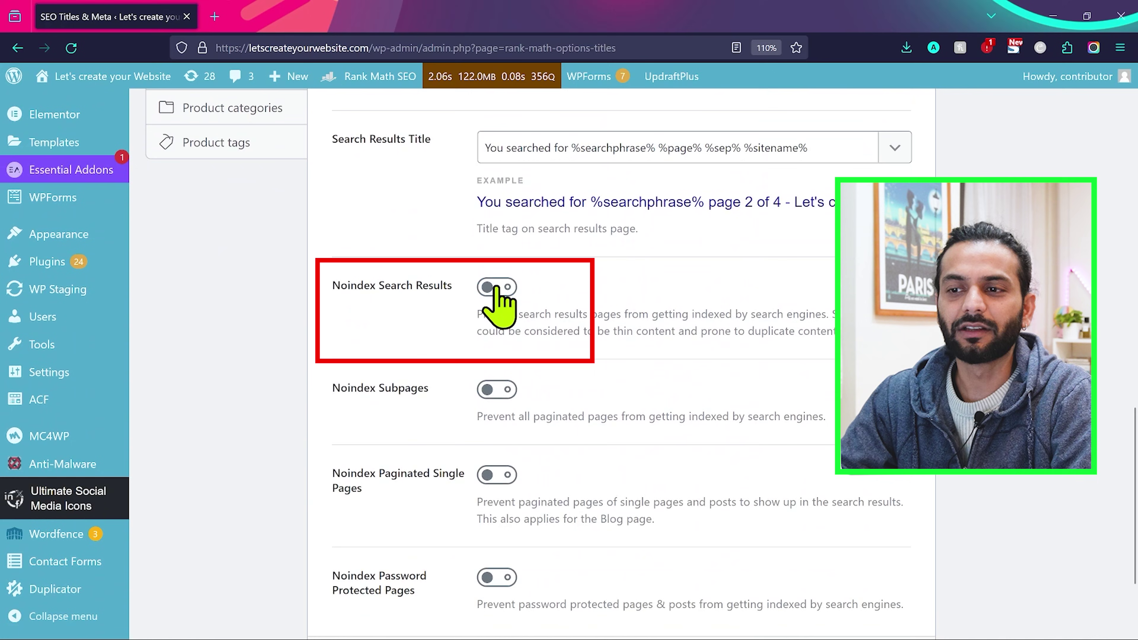
left_click(496, 288)
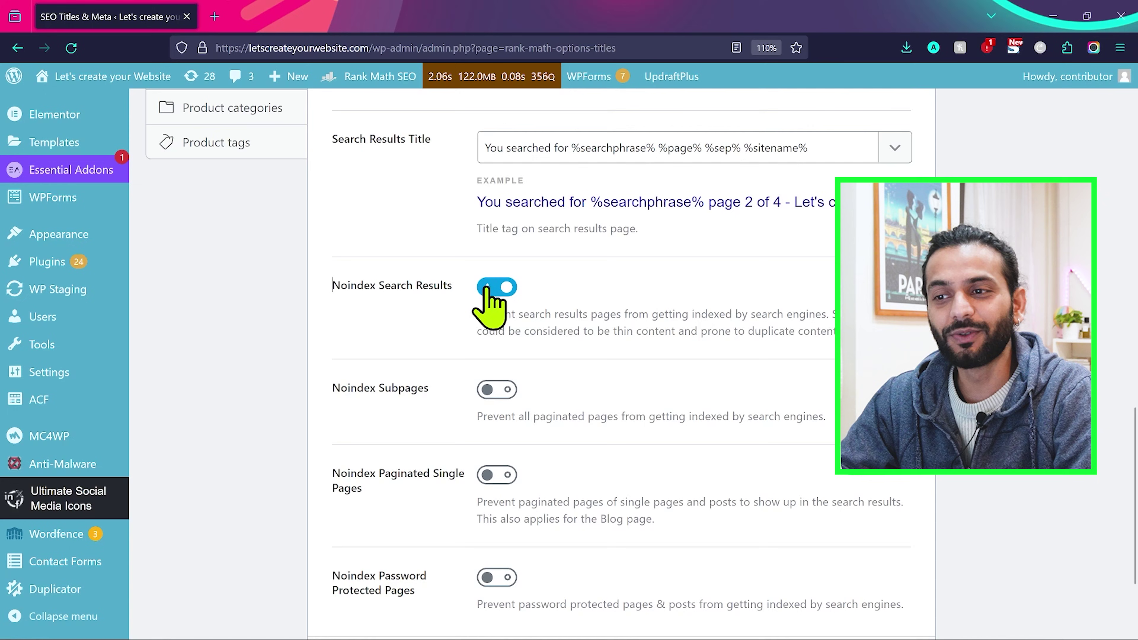
- Switch on Noindex Paginated Single Pages and Noindex Password Protected Pages
scroll(340, 361, "down", 3)
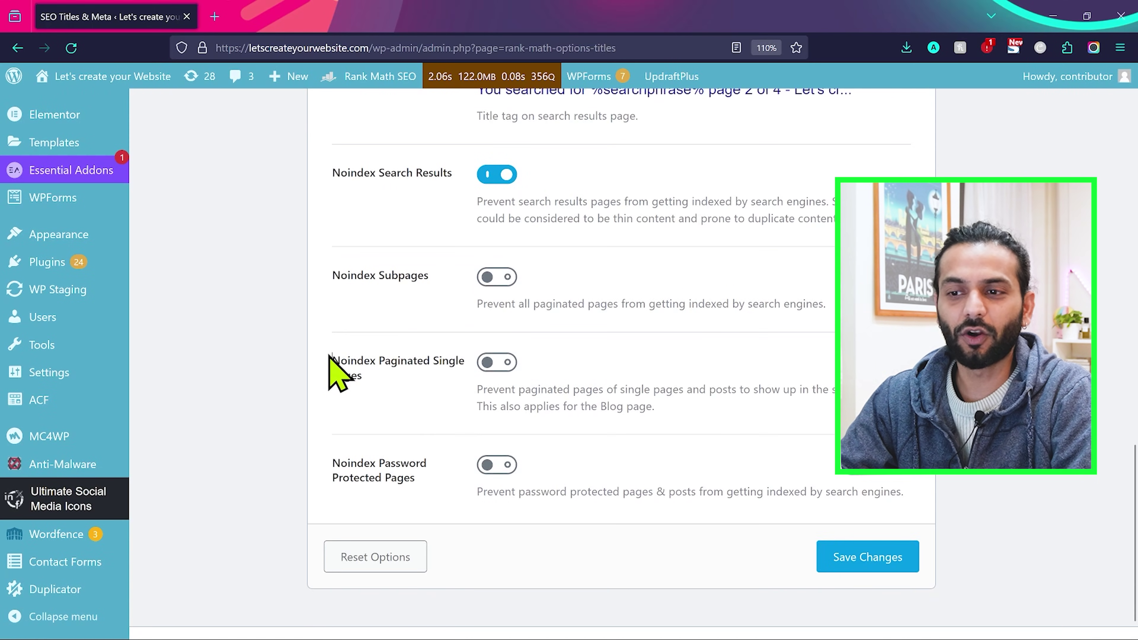
left_click_drag(330, 357, 473, 375)
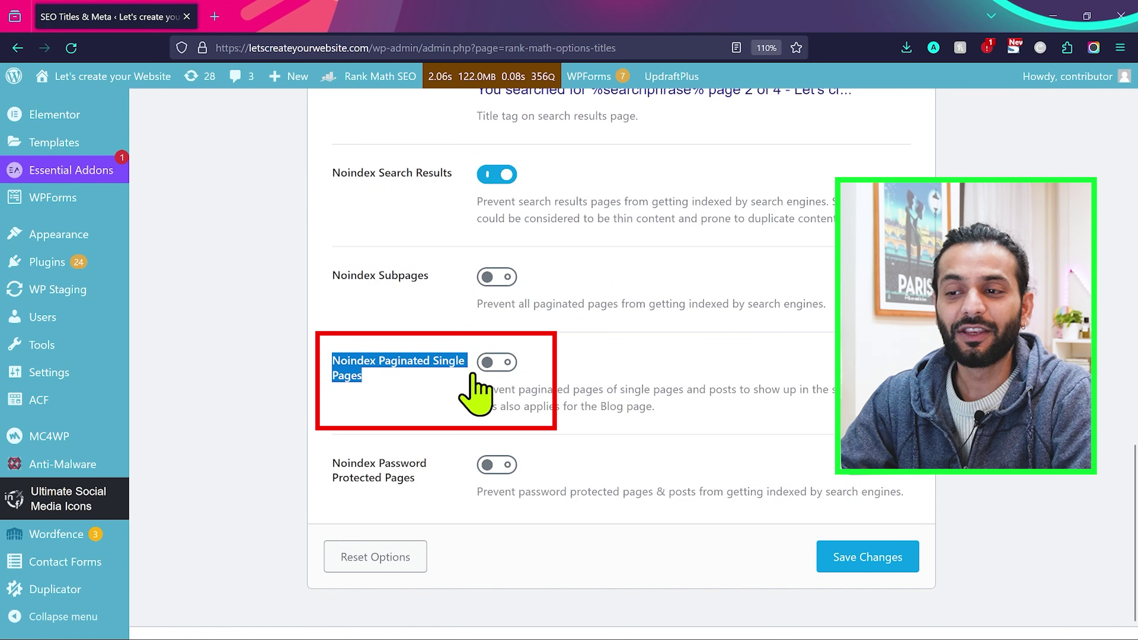
left_click(504, 362)
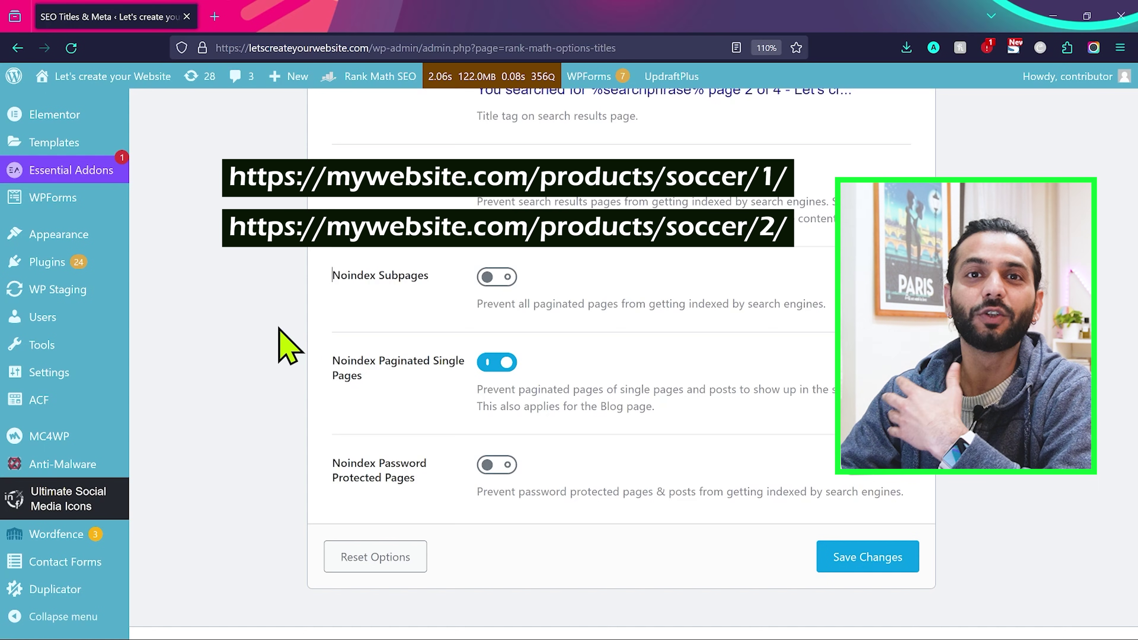
scroll(282, 336, "up", 2)
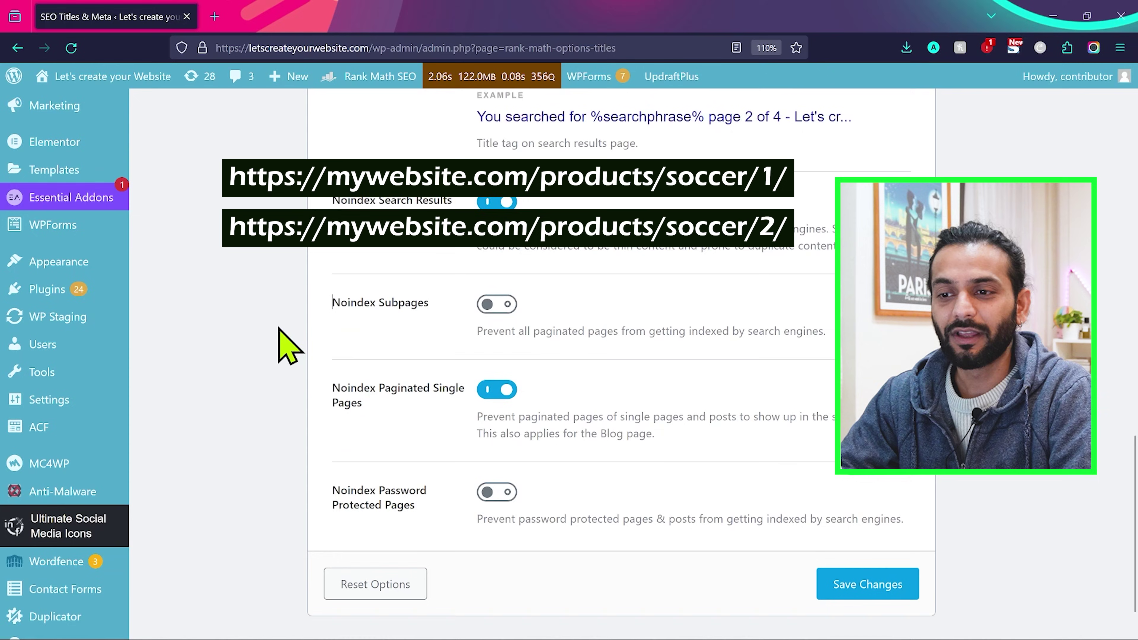
scroll(495, 437, "down", 2)
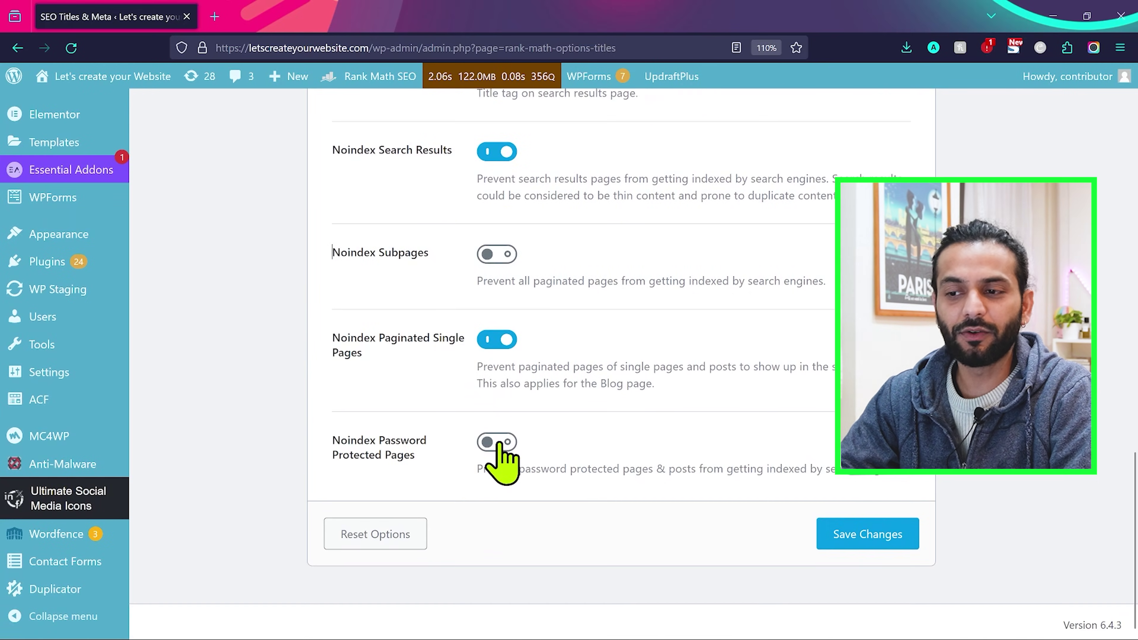
left_click(497, 442)
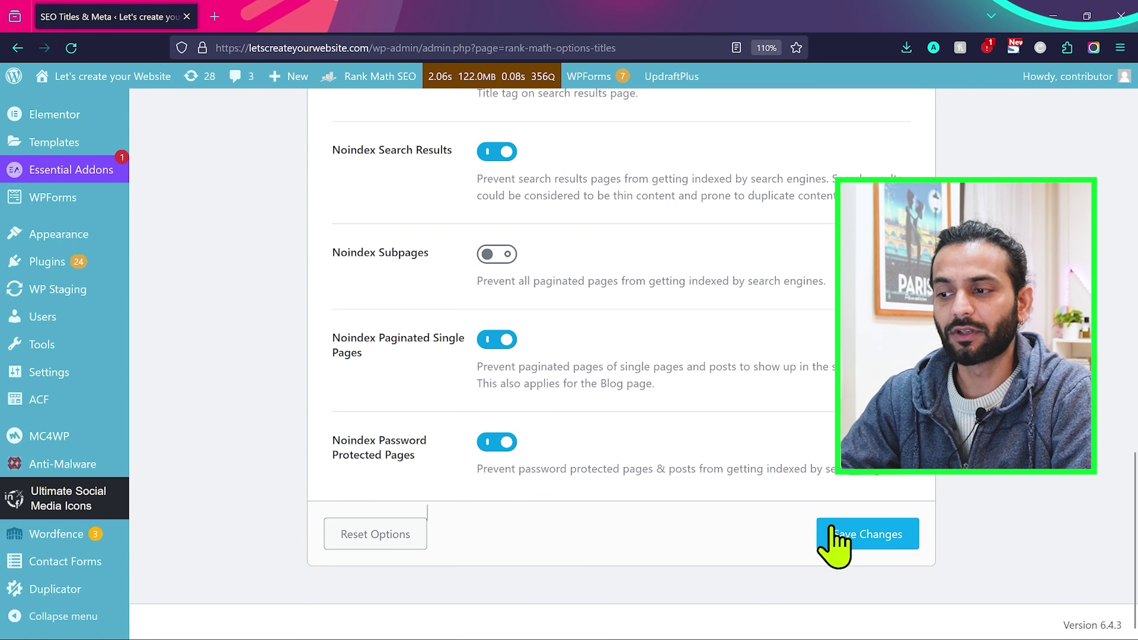
- Save the Misc Pages changes and review date archives No Index and the 404 title
left_click(862, 538)
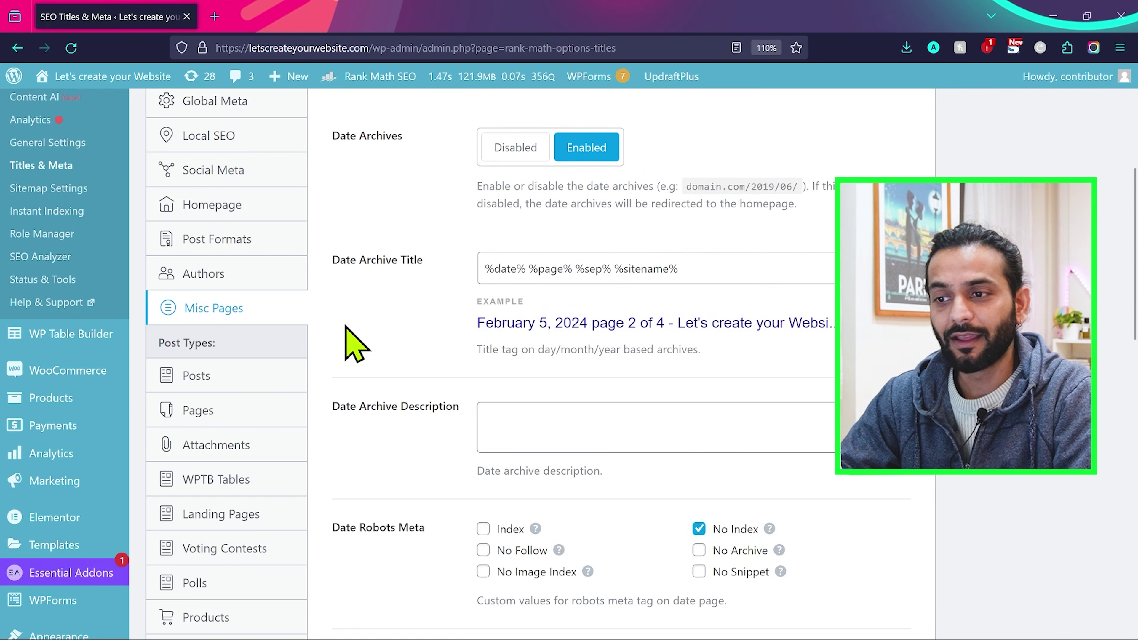
scroll(354, 345, "down", 3)
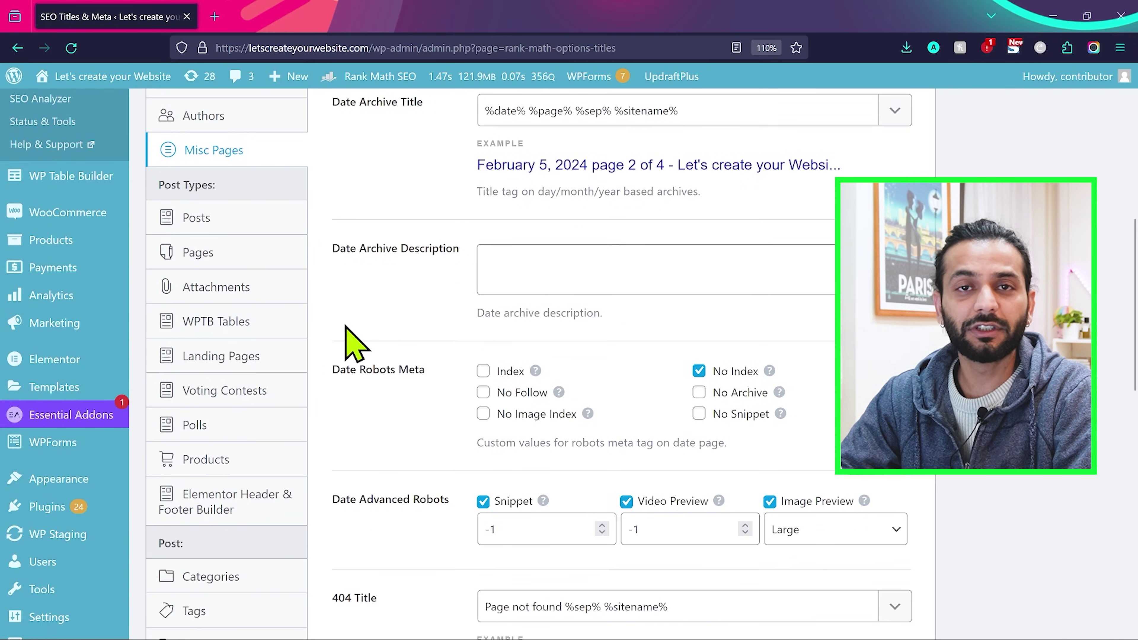
scroll(346, 329, "down", 1)
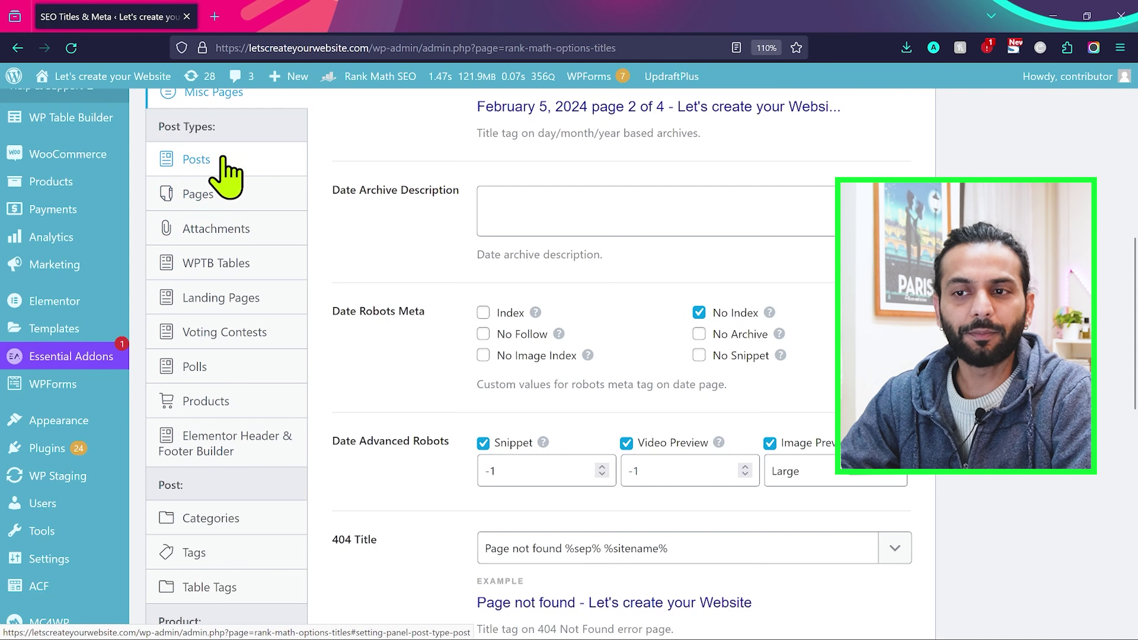
left_click(223, 197)
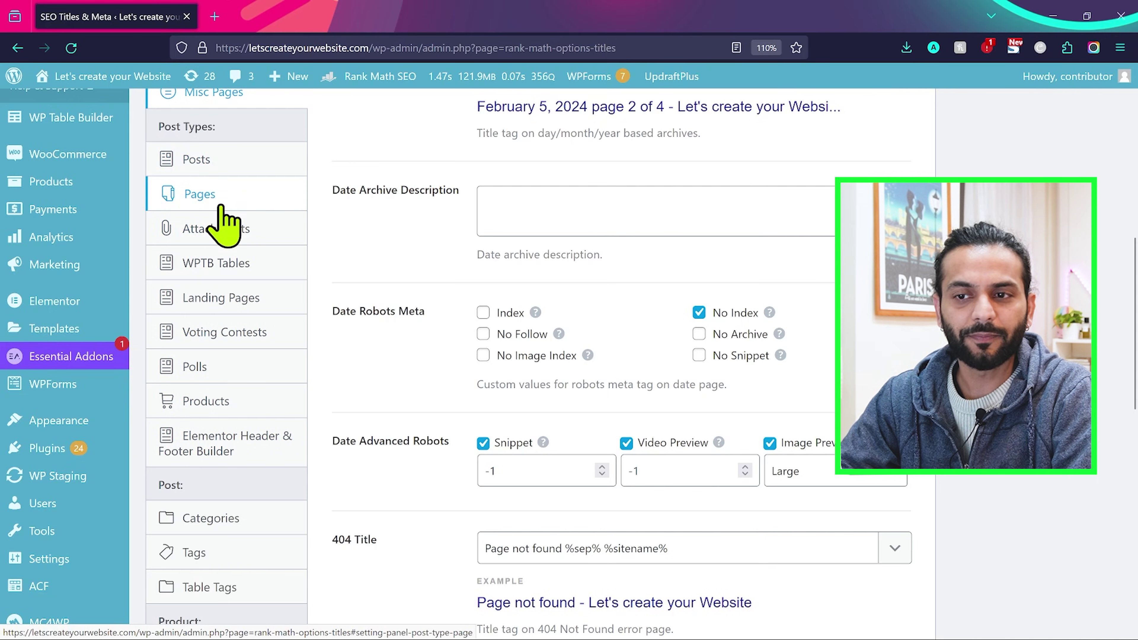
- Confirm the Elementor Header & Footer Builder post type's Robots Meta is No Index
left_click(242, 443)
scroll(408, 345, "up", 5)
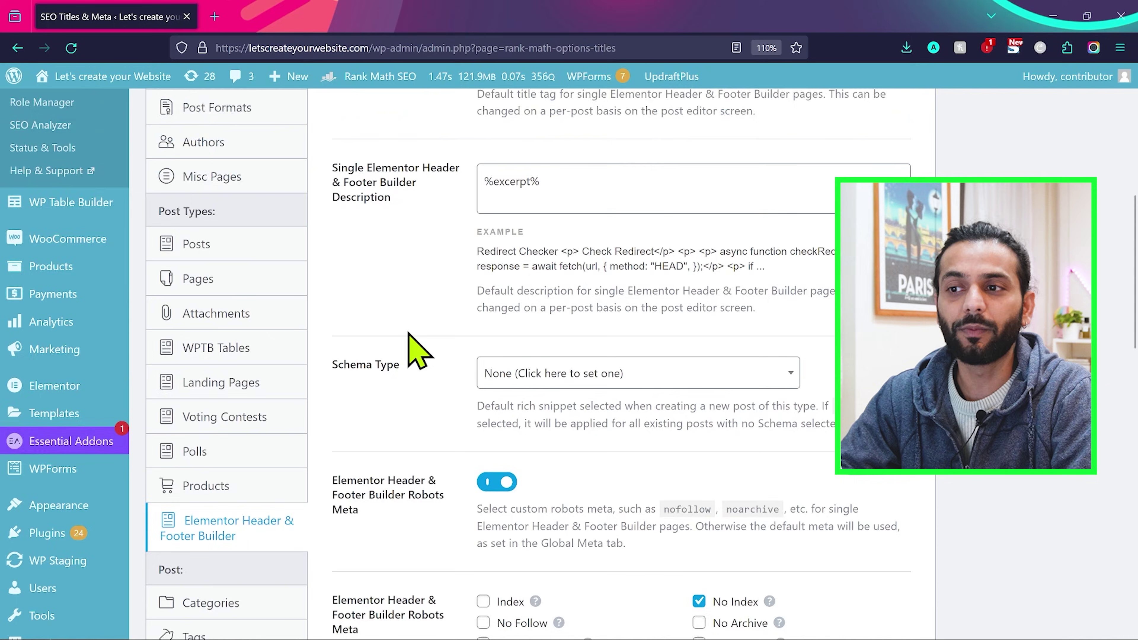
scroll(363, 361, "down", 8)
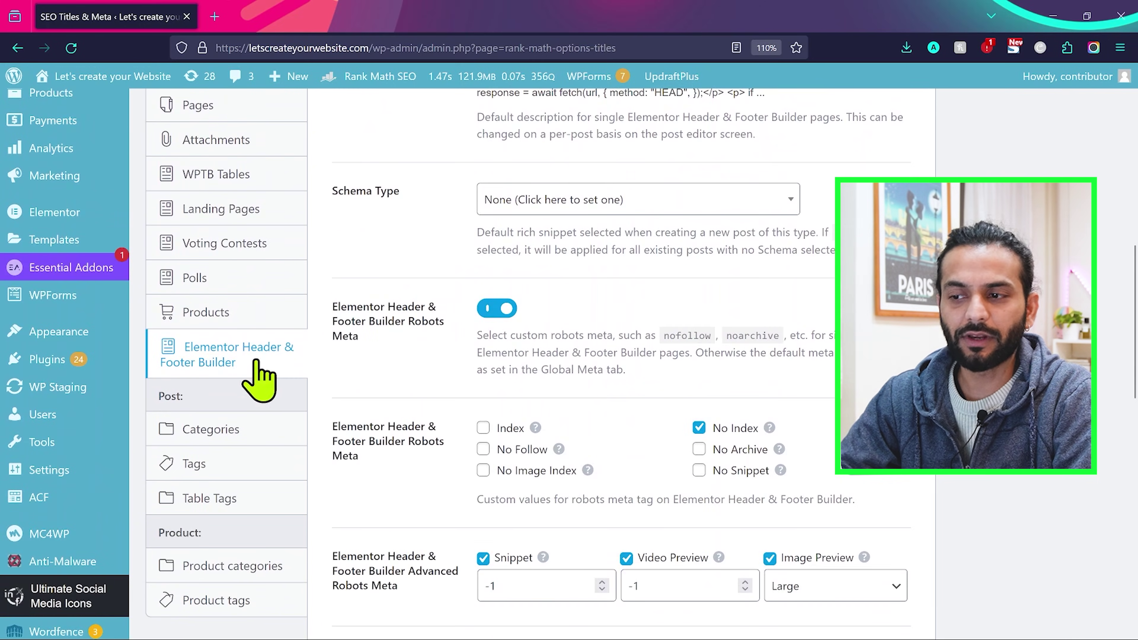
scroll(436, 394, "down", 2)
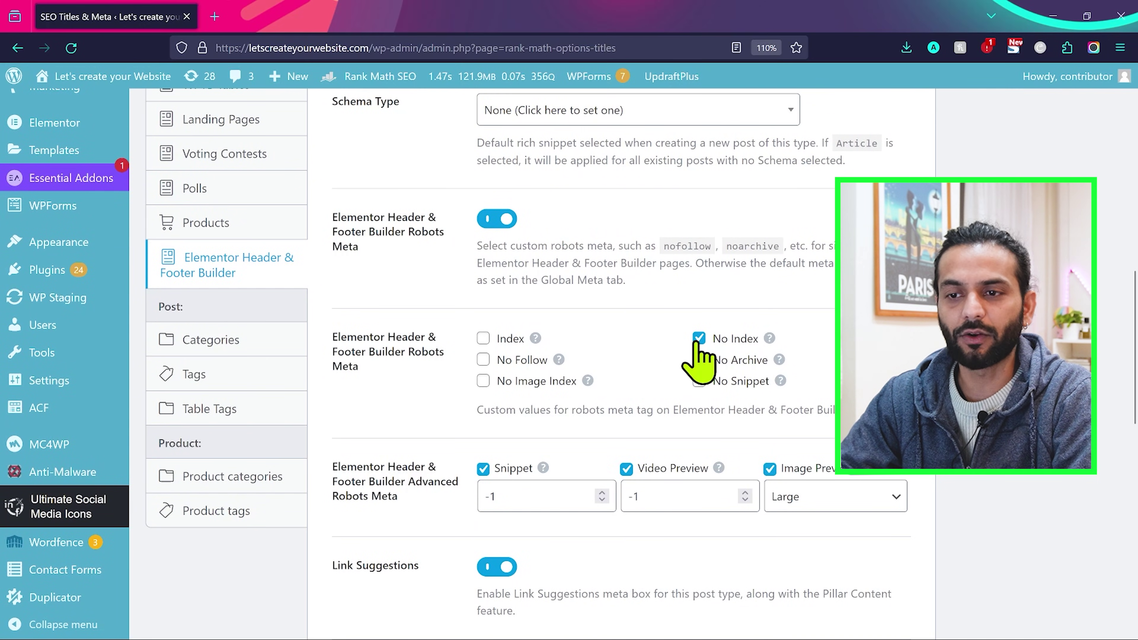
scroll(215, 309, "up", 3)
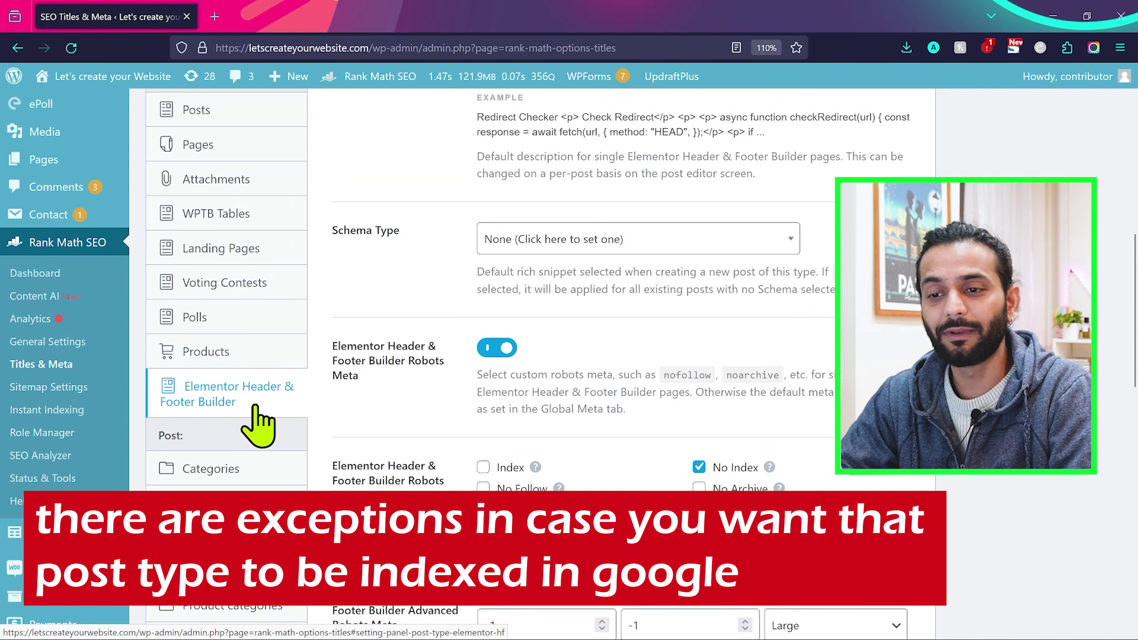
scroll(257, 406, "down", 3)
- Show the Categories settings, where custom robots meta is set to Index
left_click(257, 354)
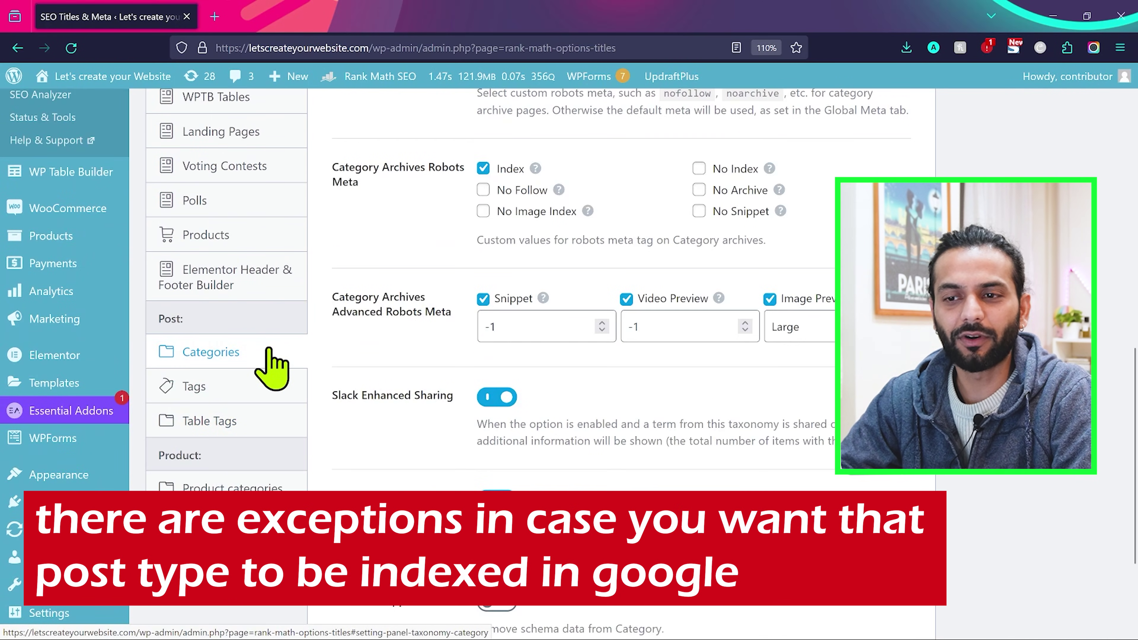
scroll(343, 359, "up", 5)
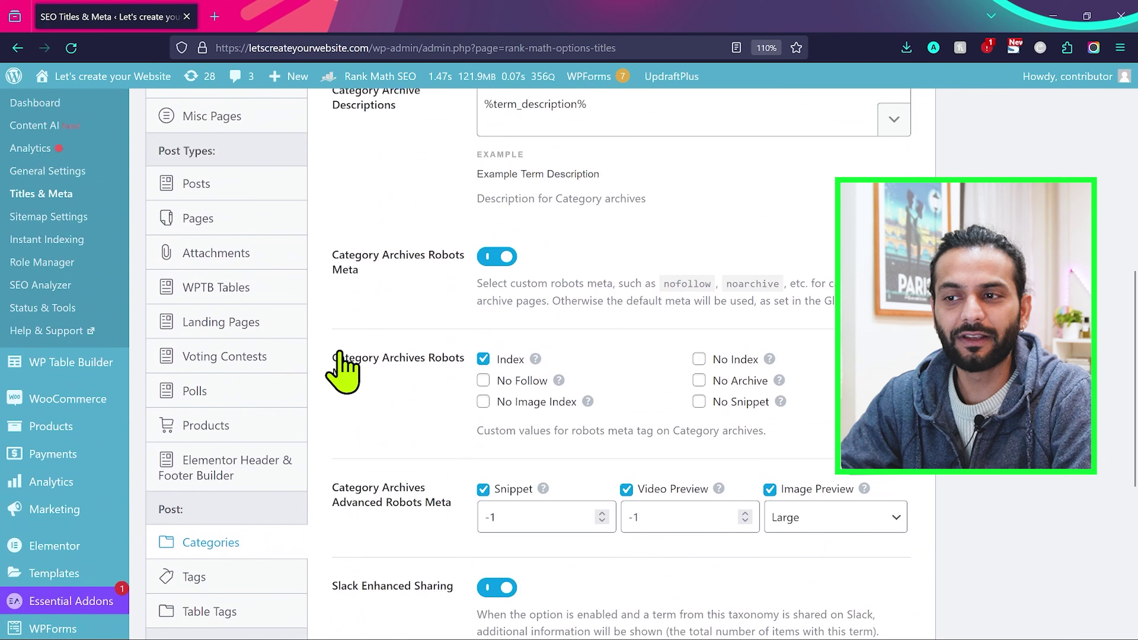
scroll(345, 366, "up", 5)
scroll(345, 367, "down", 5)
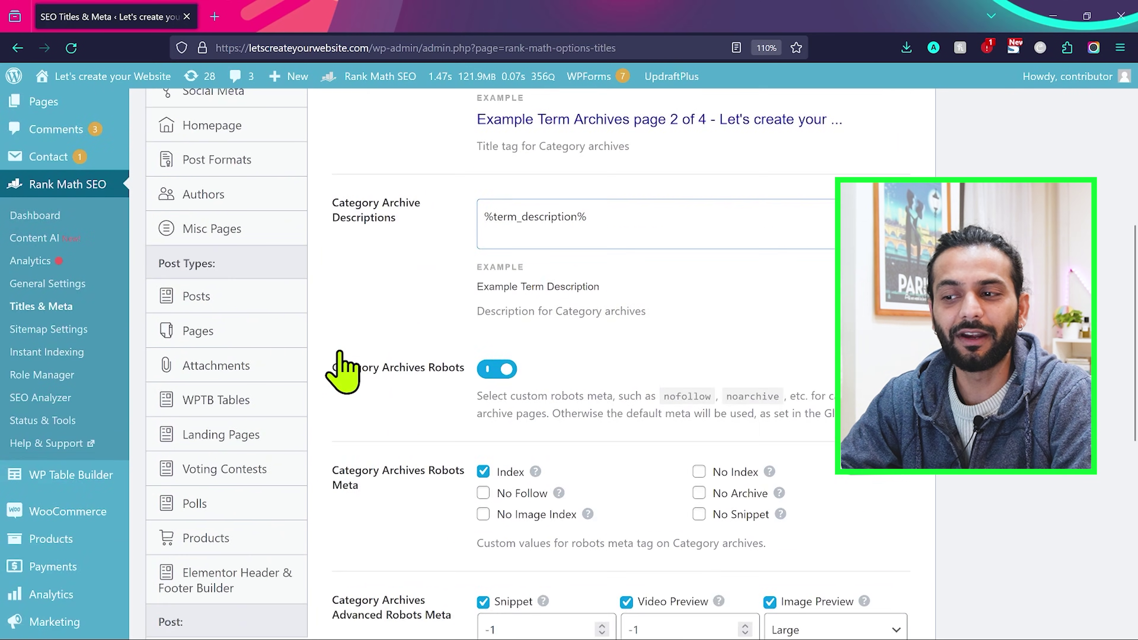
scroll(348, 363, "down", 4)
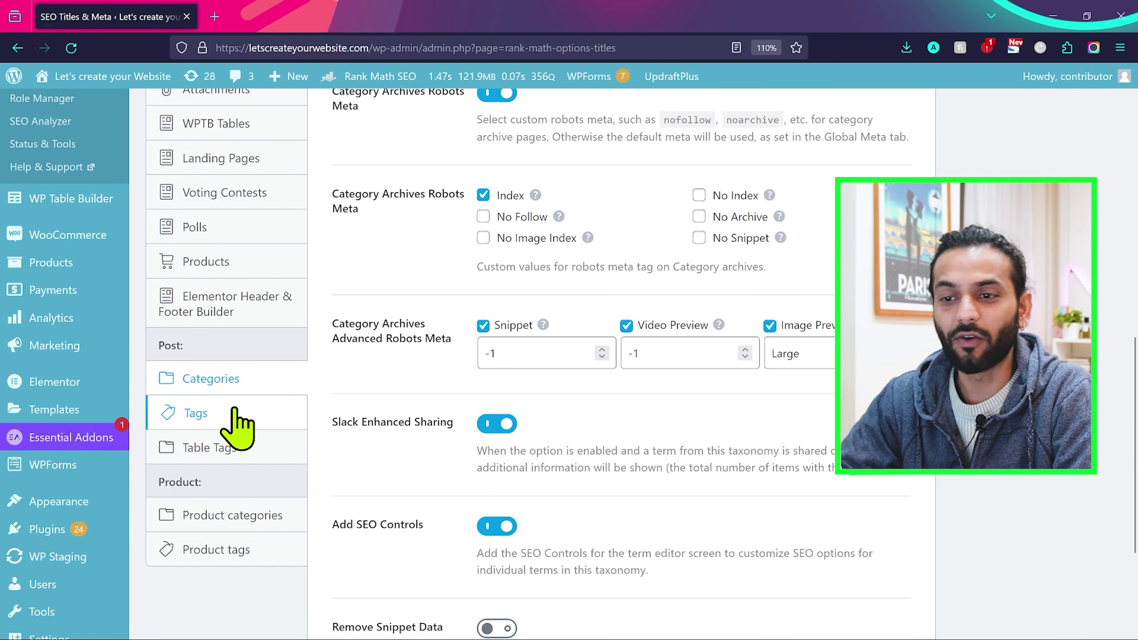
- Go through Tags and Product categories, then give Product tags custom noindex robots meta and save
left_click(235, 410)
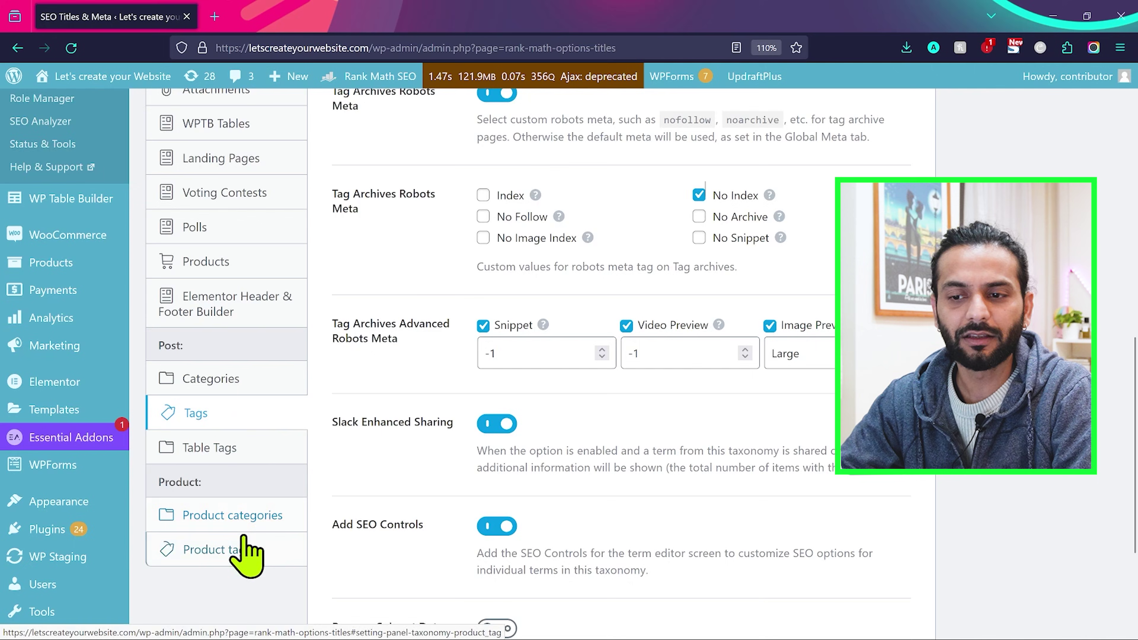
left_click(244, 520)
scroll(407, 491, "down", 15)
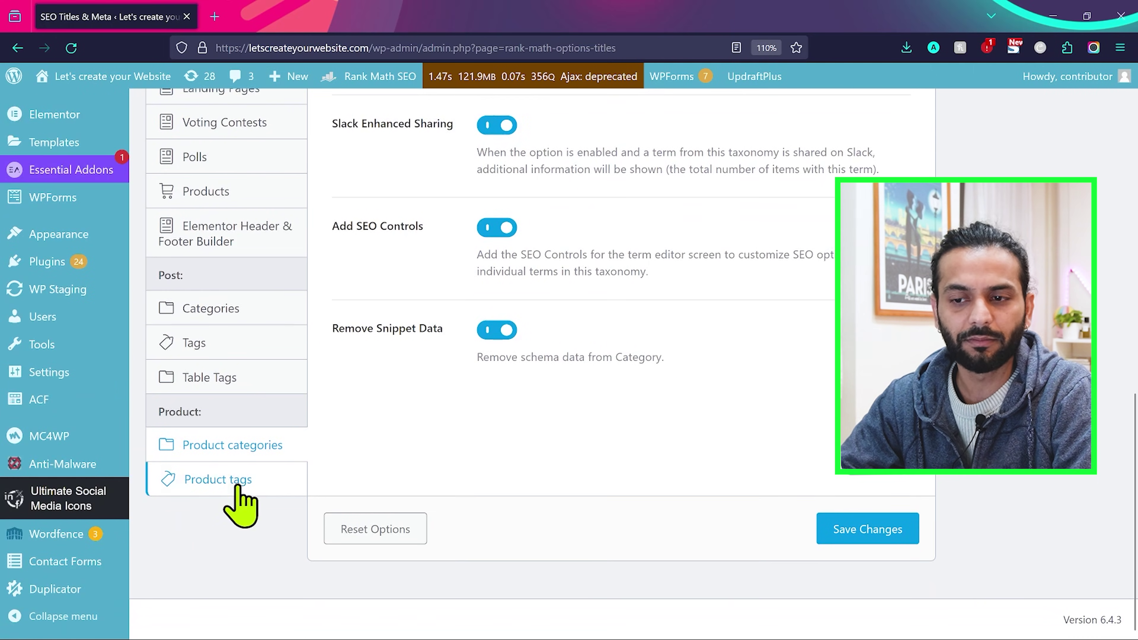
left_click(242, 475)
scroll(554, 465, "up", 4)
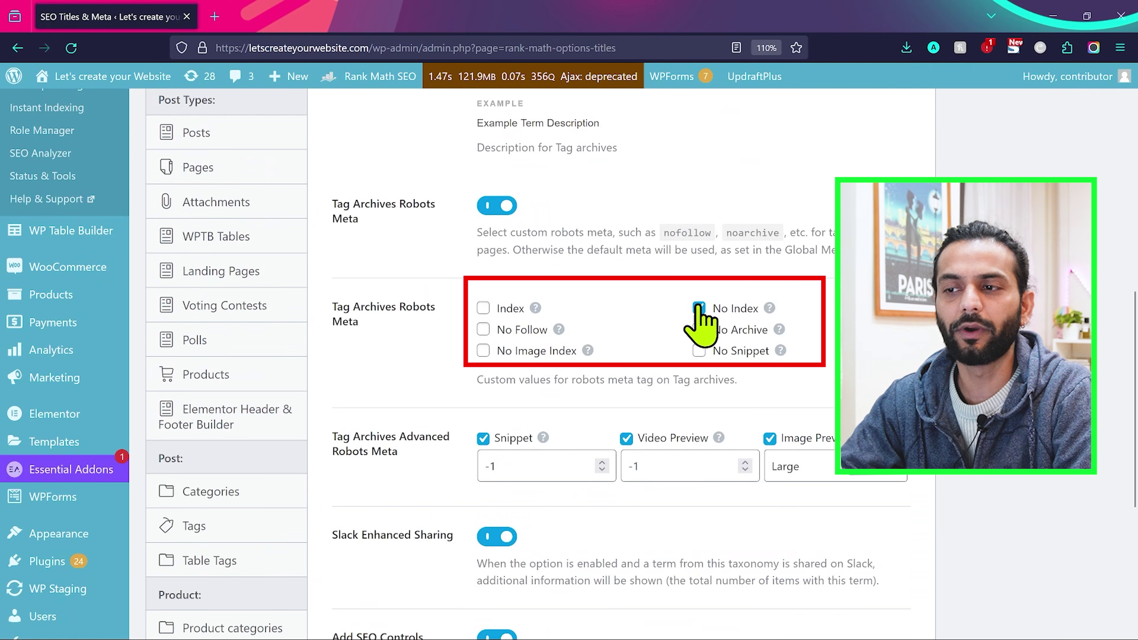
scroll(292, 376, "down", 5)
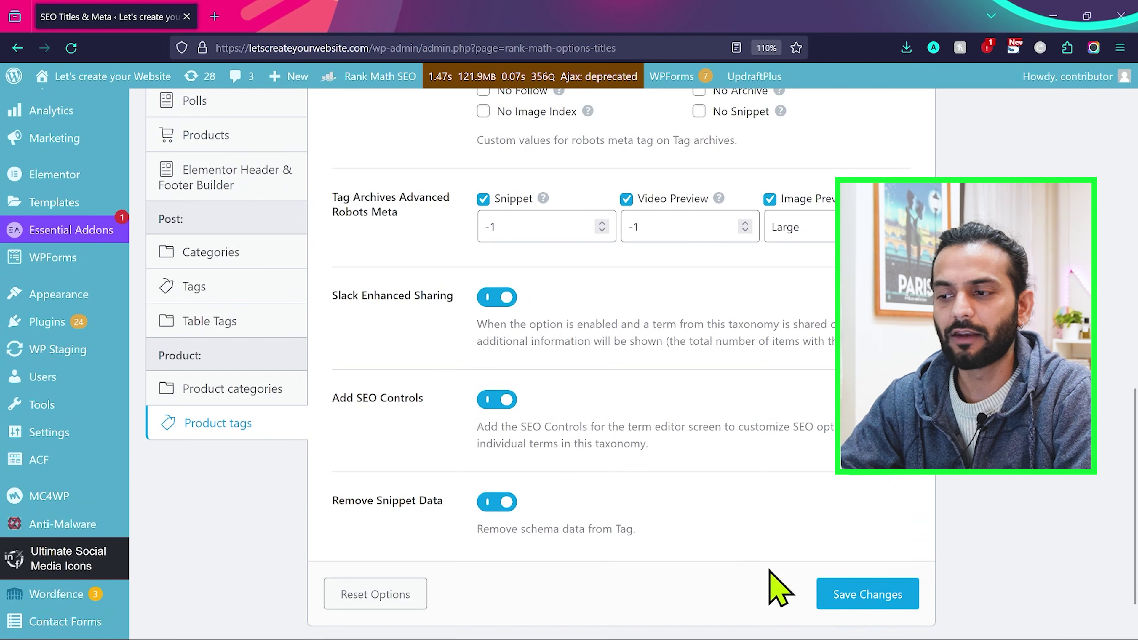
left_click(864, 594)
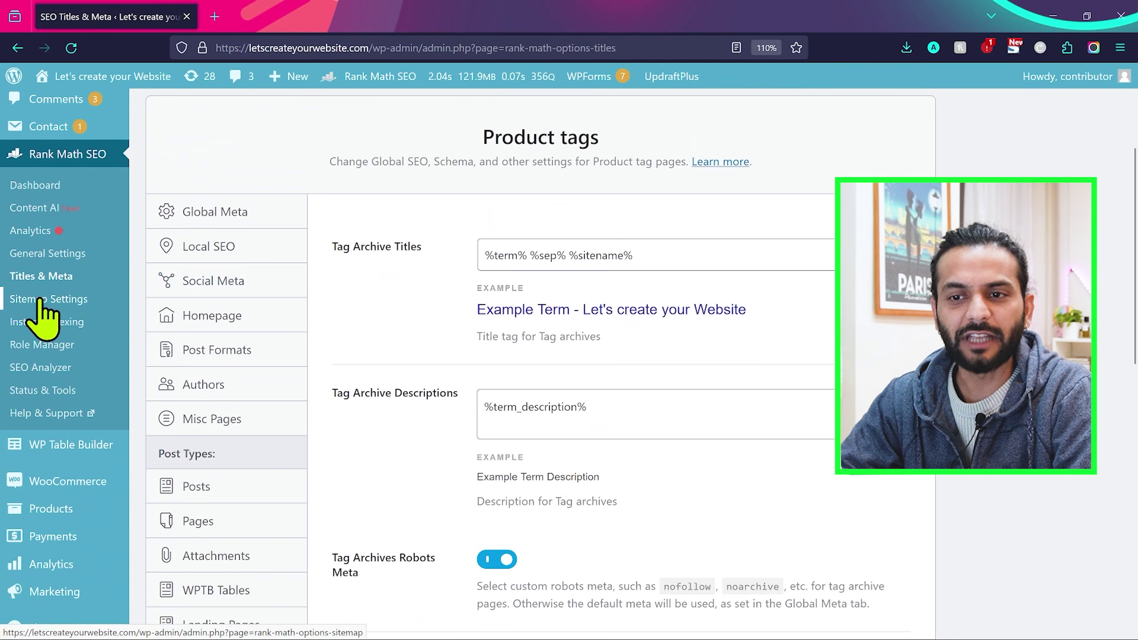
- In Sitemap Settings, check Posts, Pages (included) and WPTB Tables (excluded)
left_click(41, 301)
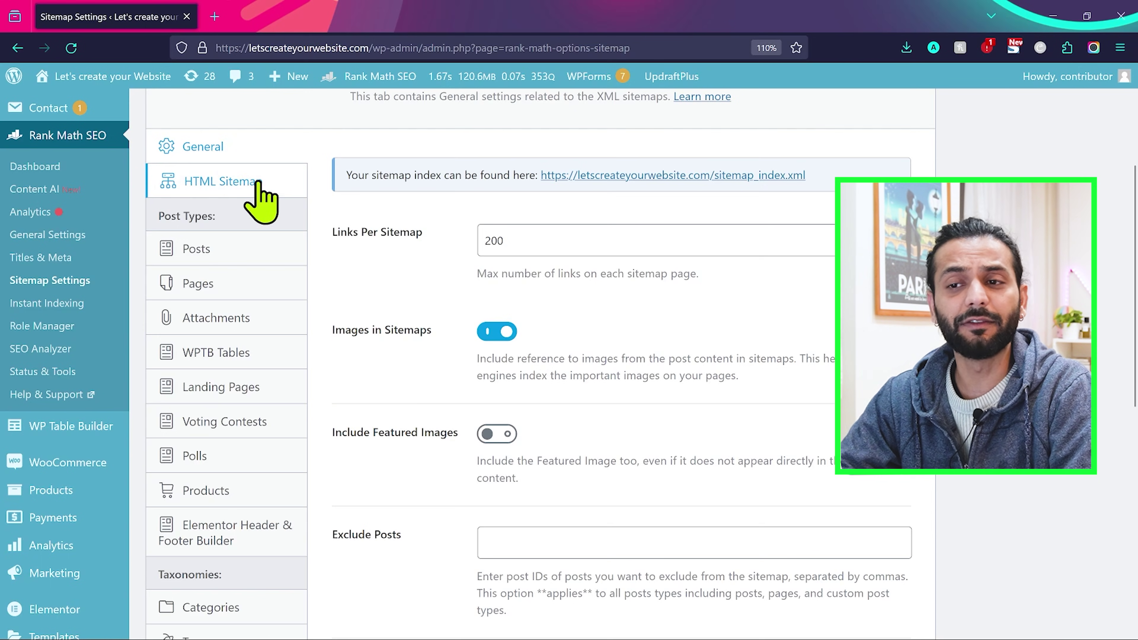
left_click(250, 244)
left_click(223, 245)
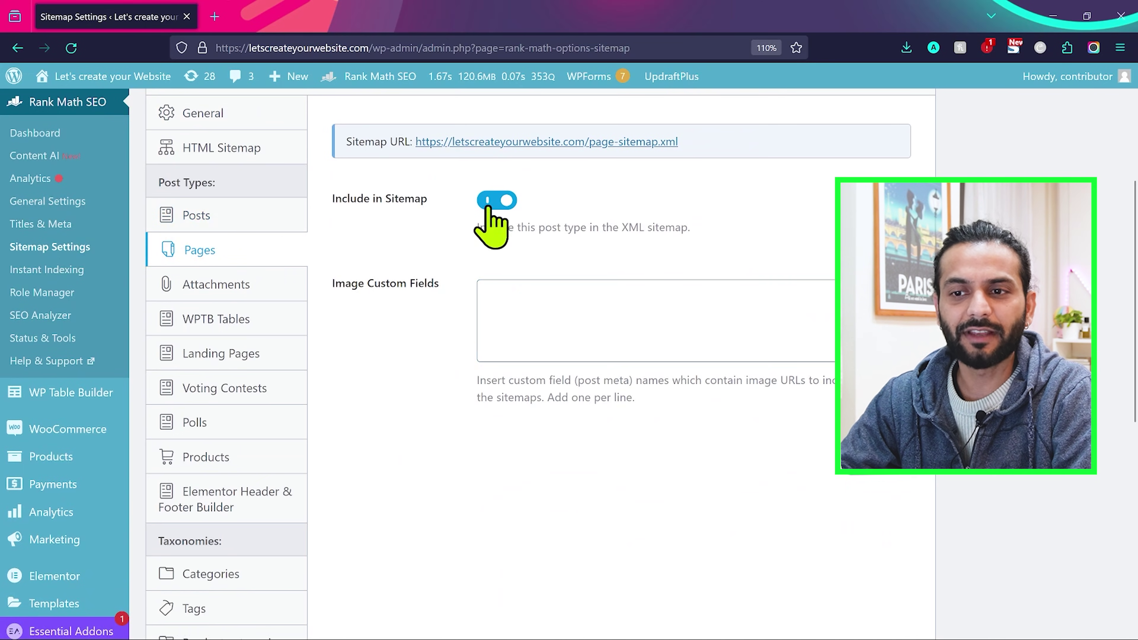
left_click(251, 321)
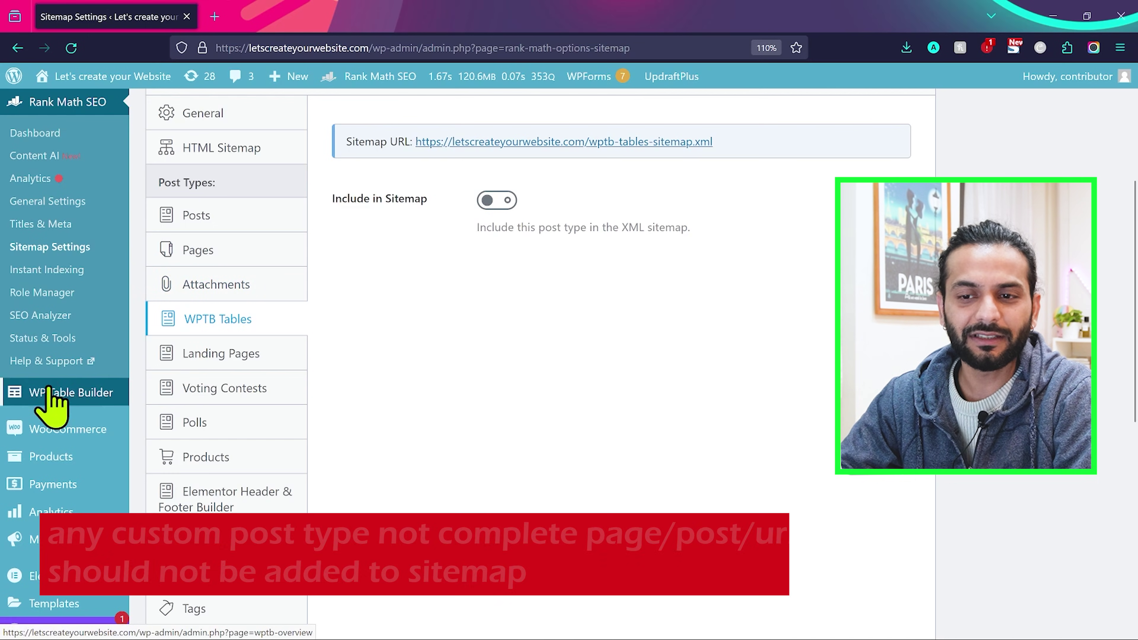
mouse_move(33, 392)
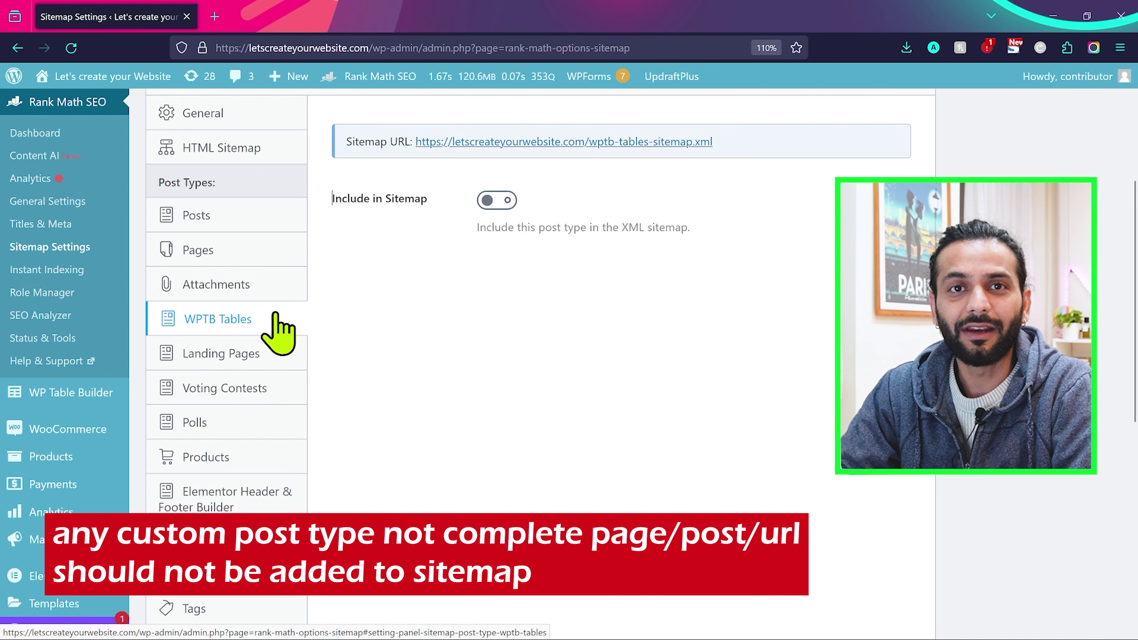
- Check Voting Contests, Polls and Elementor Header & Footer Builder stay excluded, Products included
left_click(263, 387)
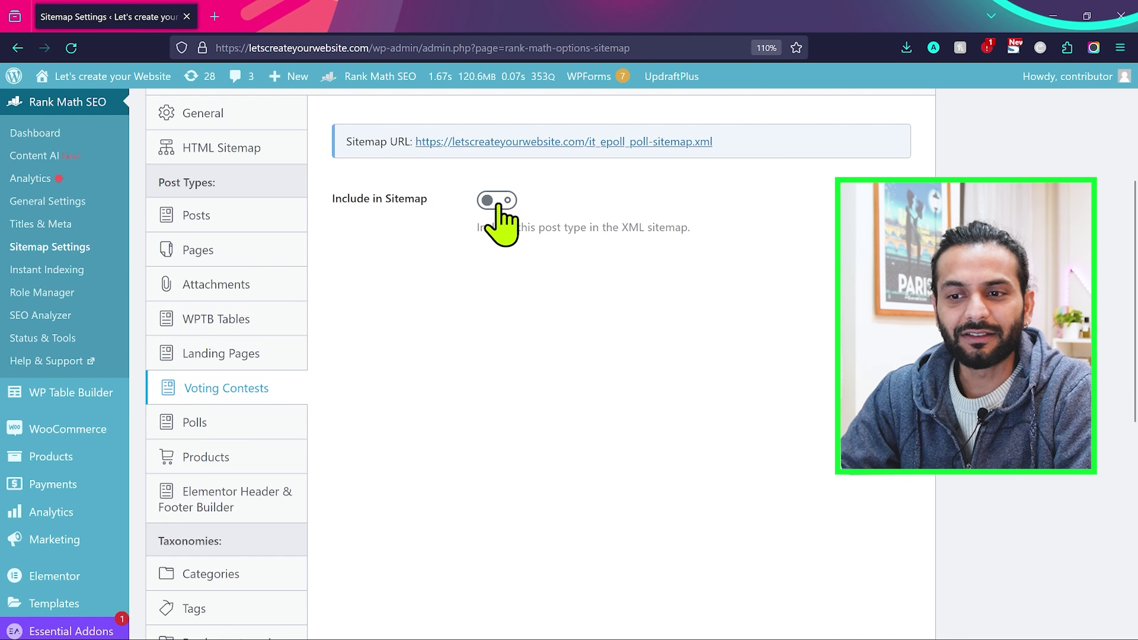
left_click(237, 419)
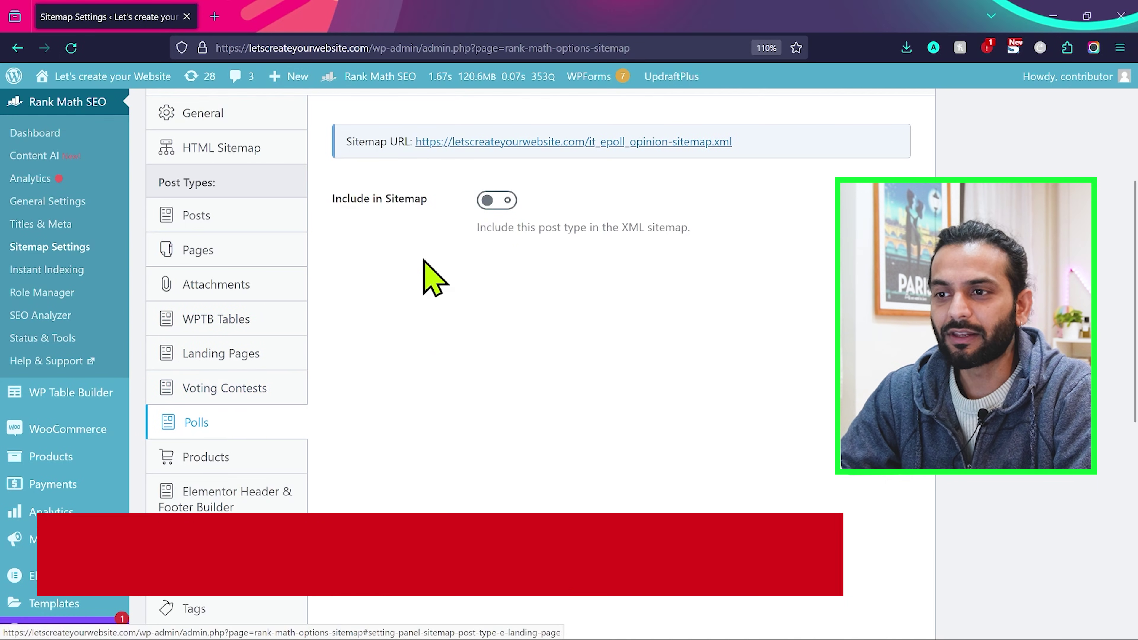
scroll(244, 437, "down", 1)
left_click(244, 421)
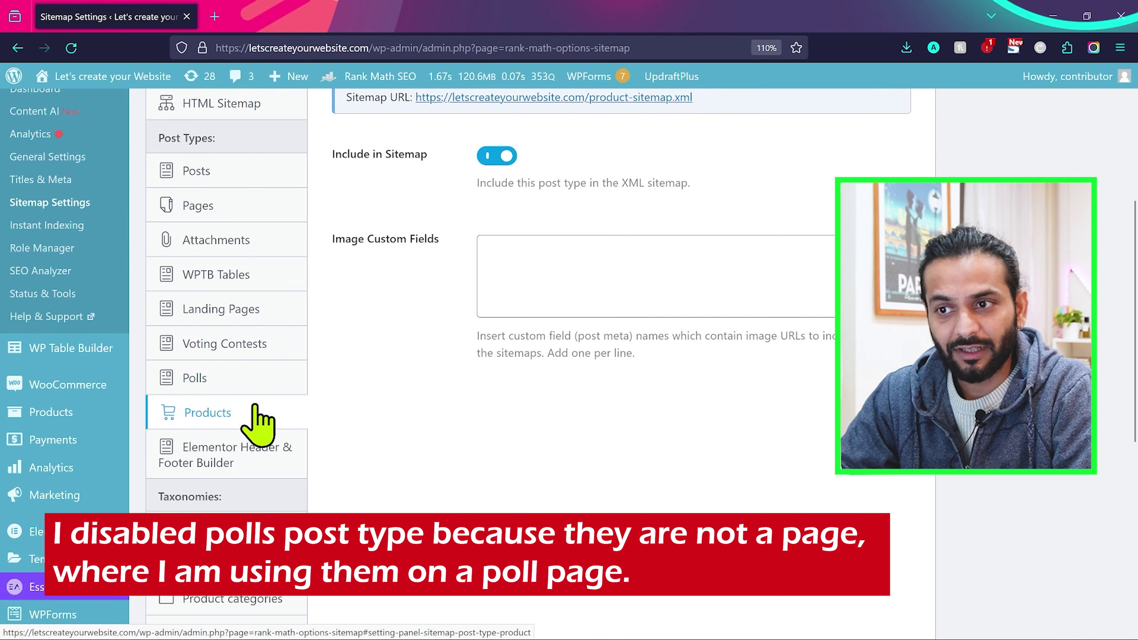
left_click(232, 452)
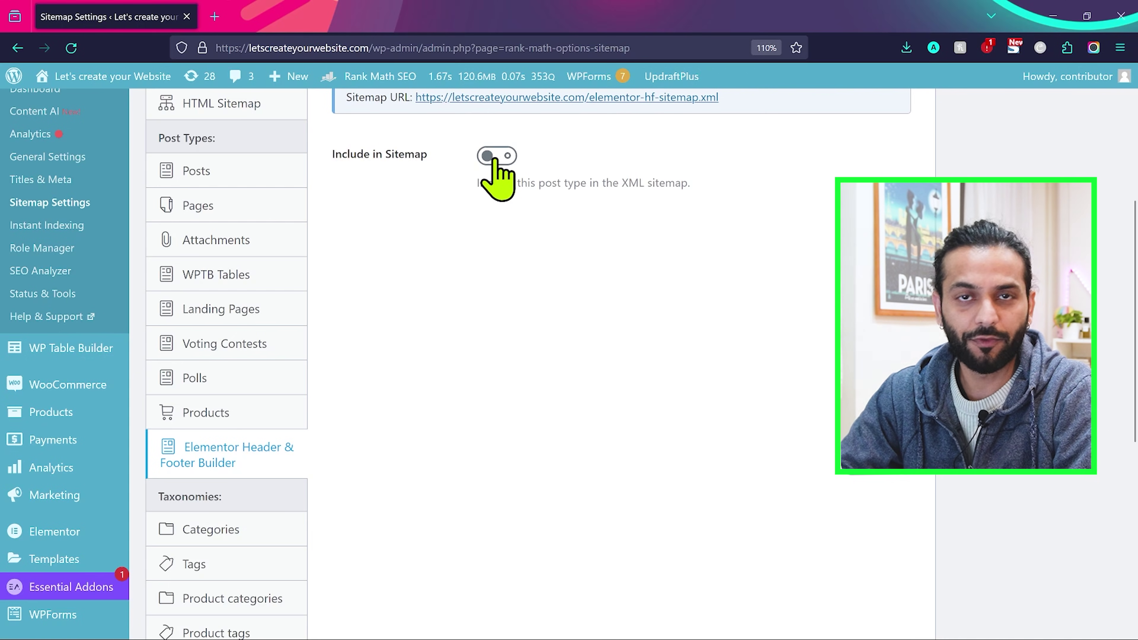
- Include the Categories taxonomy in the sitemap
scroll(313, 291, "down", 5)
left_click(257, 305)
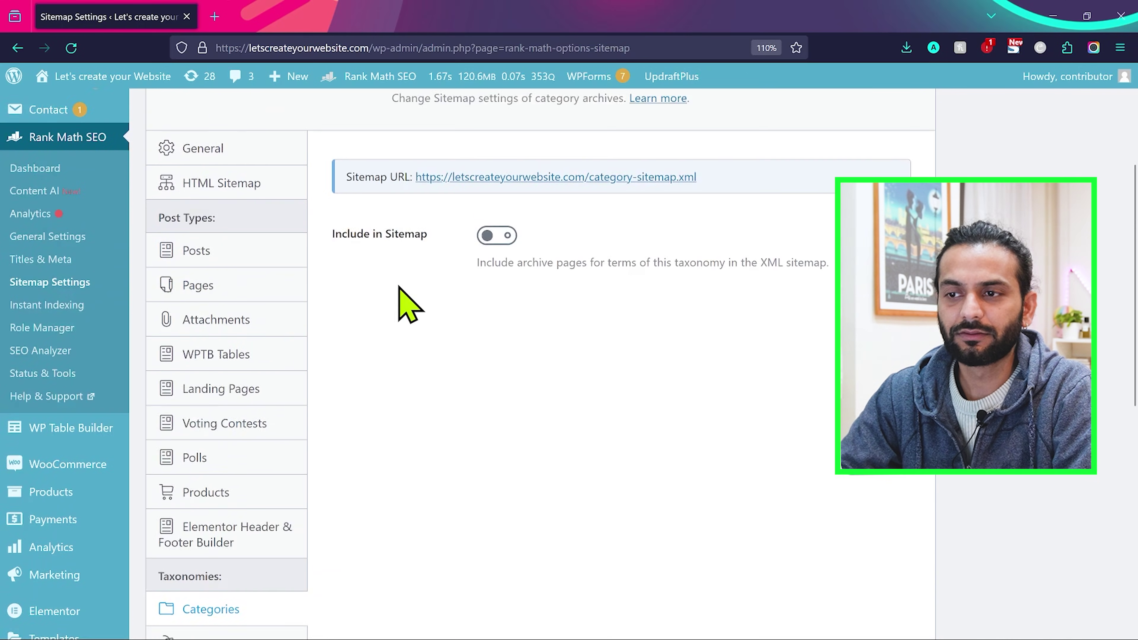
scroll(406, 305, "down", 2)
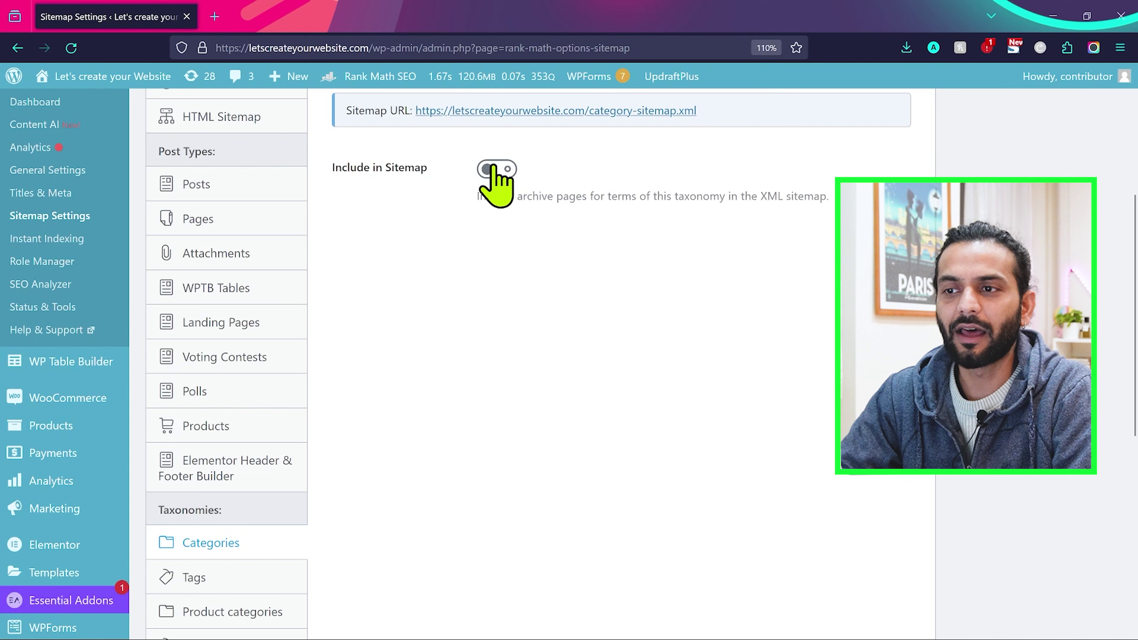
left_click(495, 170)
scroll(376, 272, "down", 5)
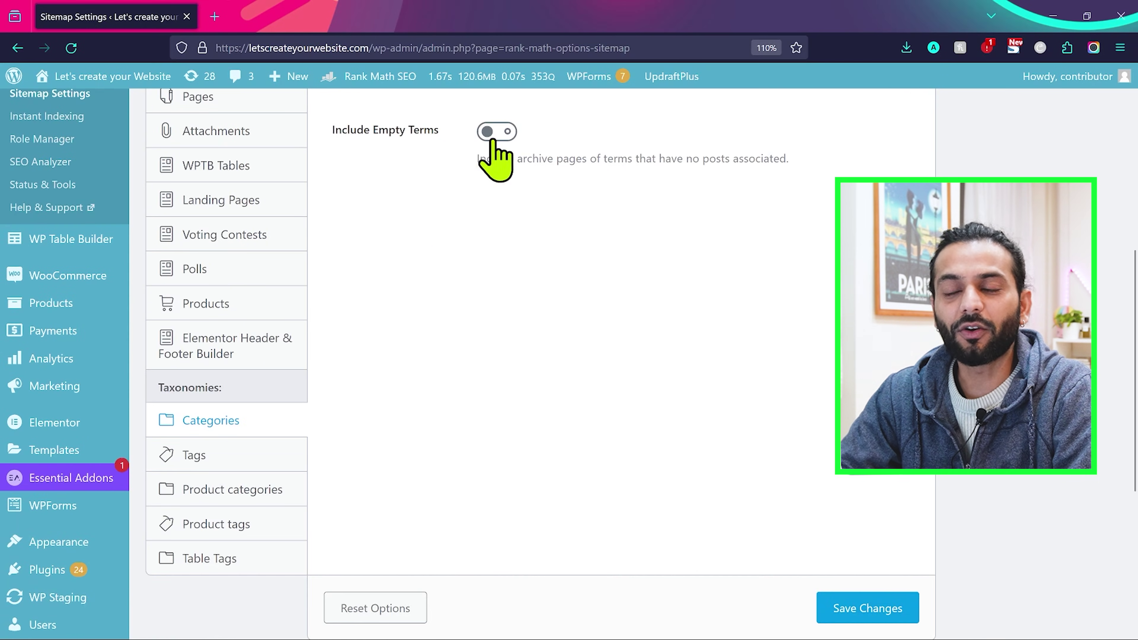
scroll(493, 143, "up", 4)
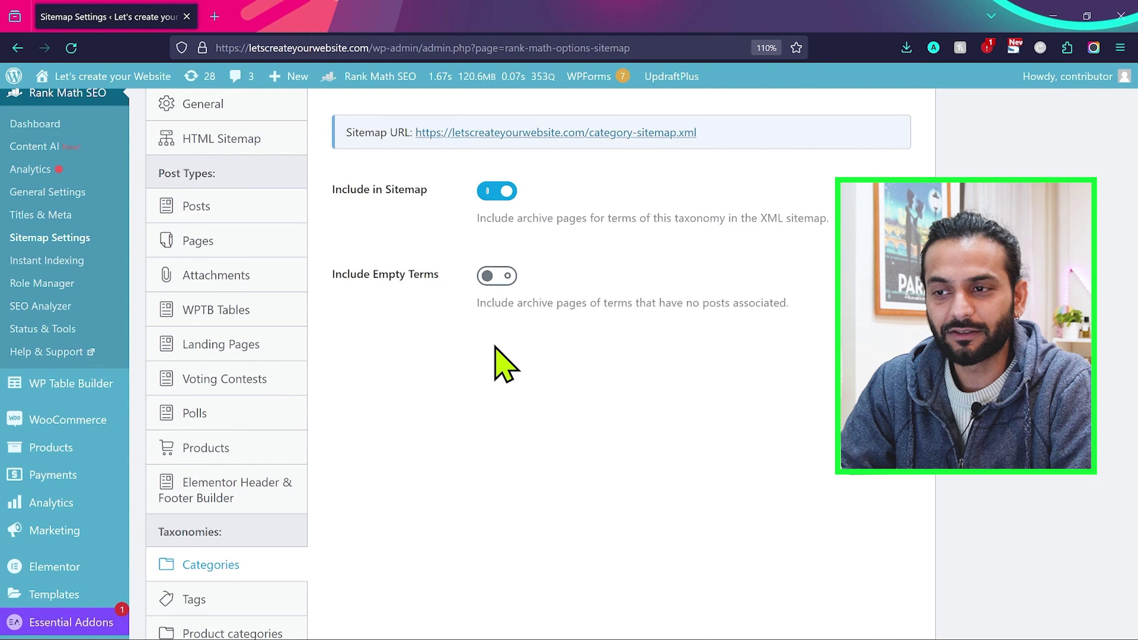
scroll(497, 354, "down", 1)
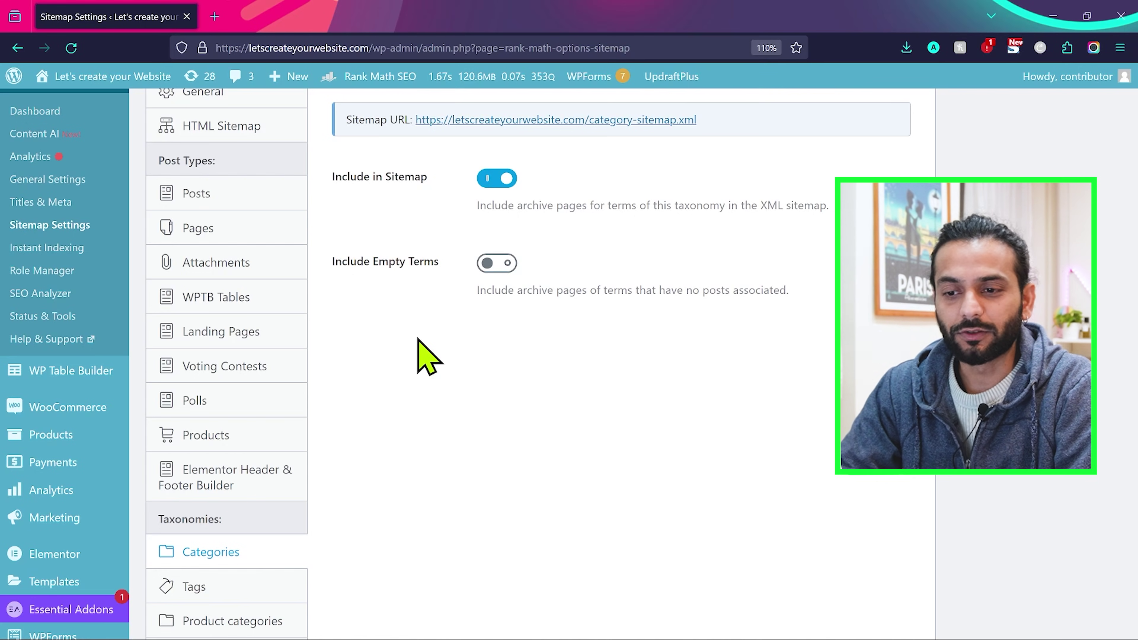
scroll(423, 354, "down", 5)
- Include Product categories, leave Tags and Product tags out, and save the sitemap settings
left_click(294, 347)
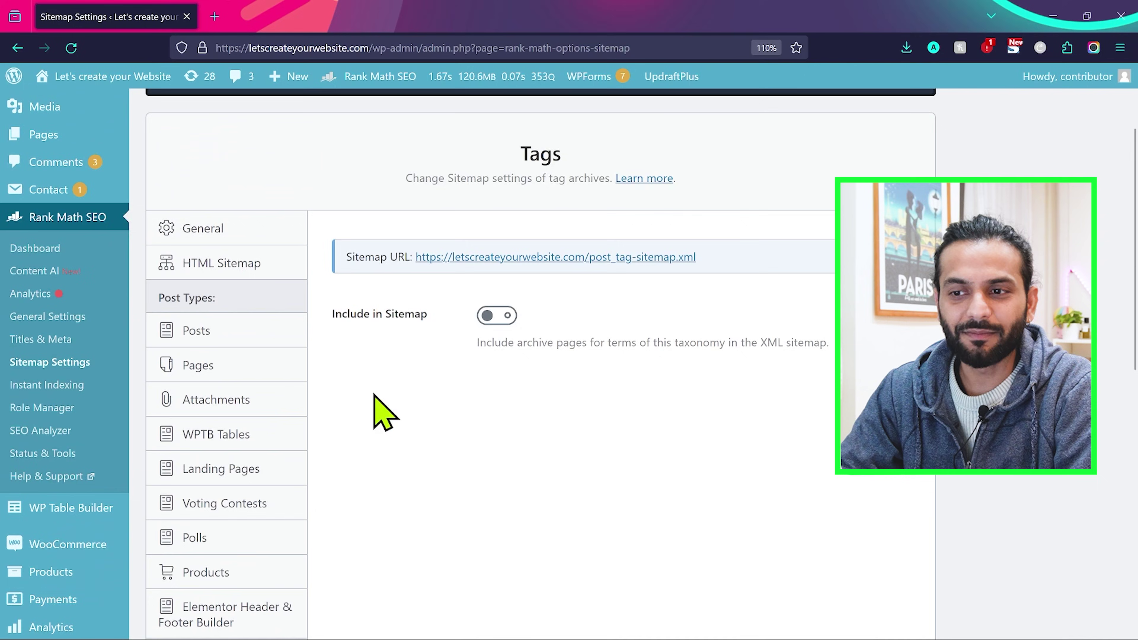
scroll(380, 407, "down", 8)
left_click(275, 393)
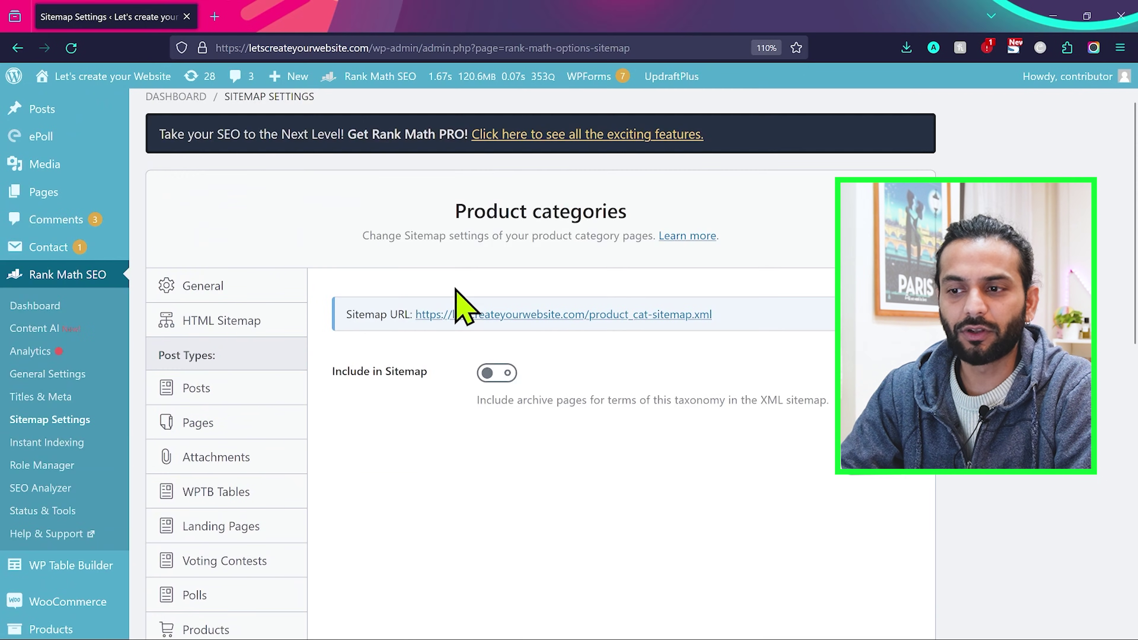
left_click(496, 373)
scroll(401, 415, "down", 6)
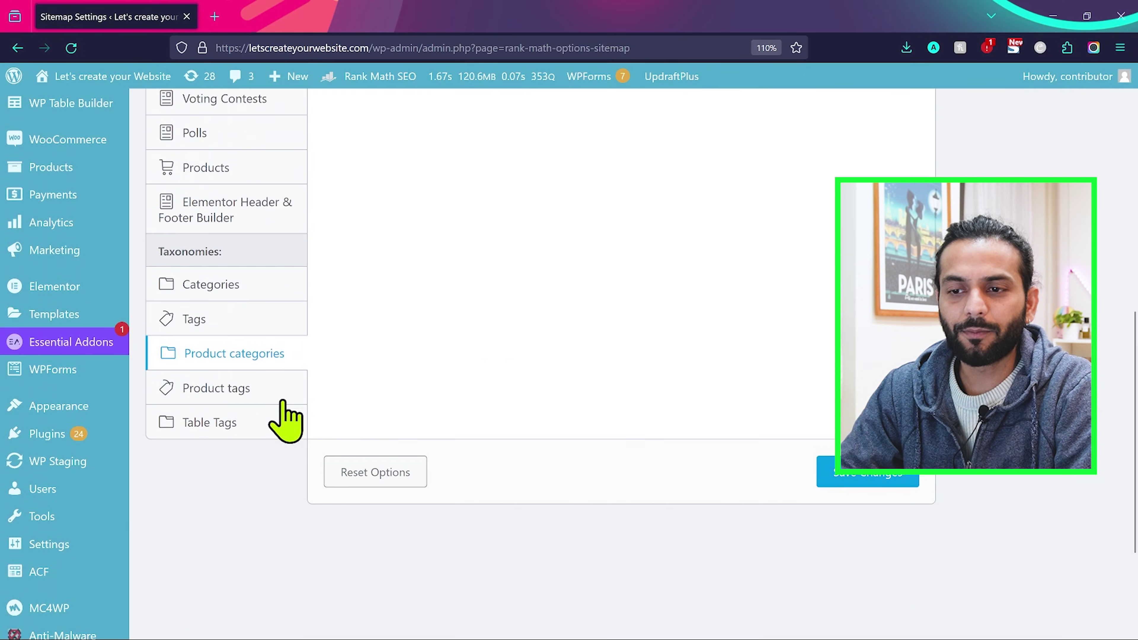
left_click(265, 388)
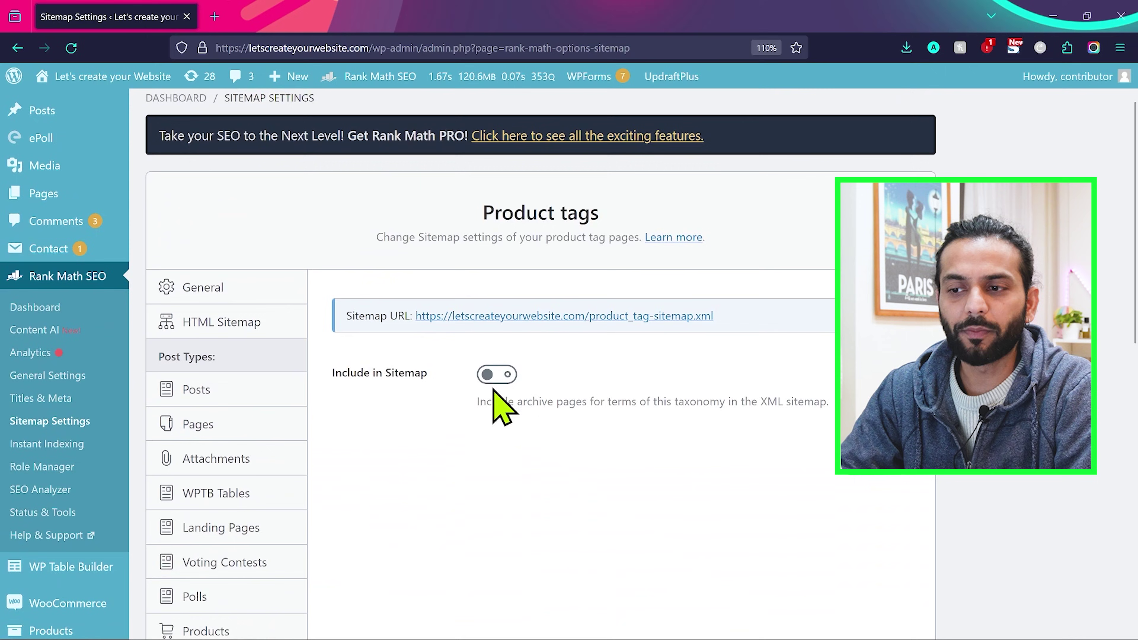
scroll(828, 390, "down", 10)
left_click(824, 383)
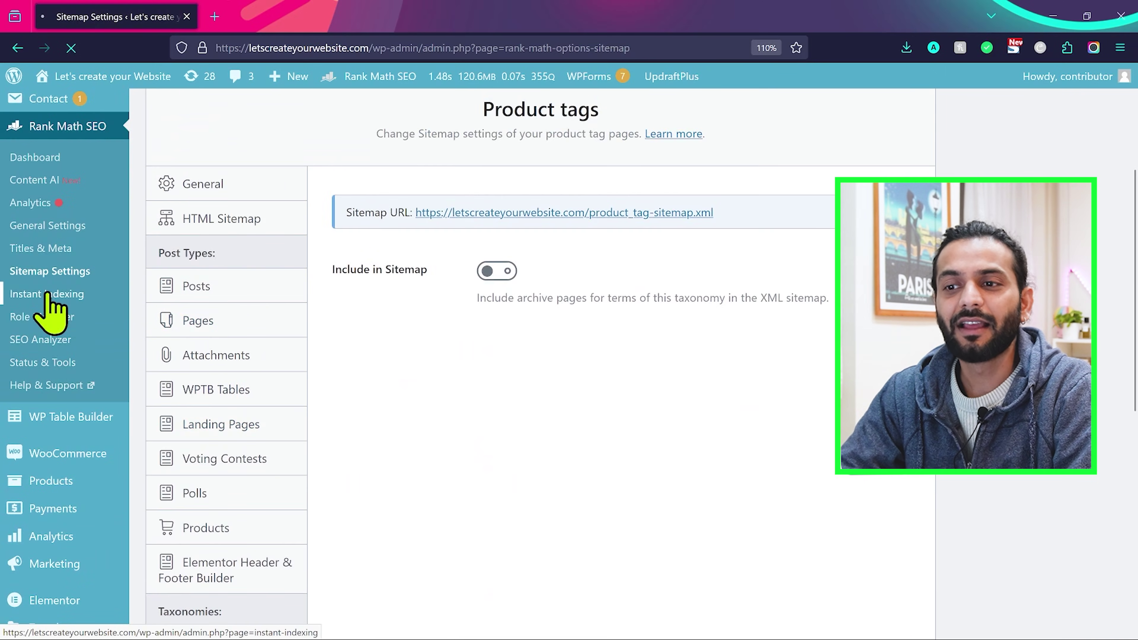
- Open Rank Math's Instant Indexing console showing the homepage URL with Google Publish/update URL selected
left_click(48, 293)
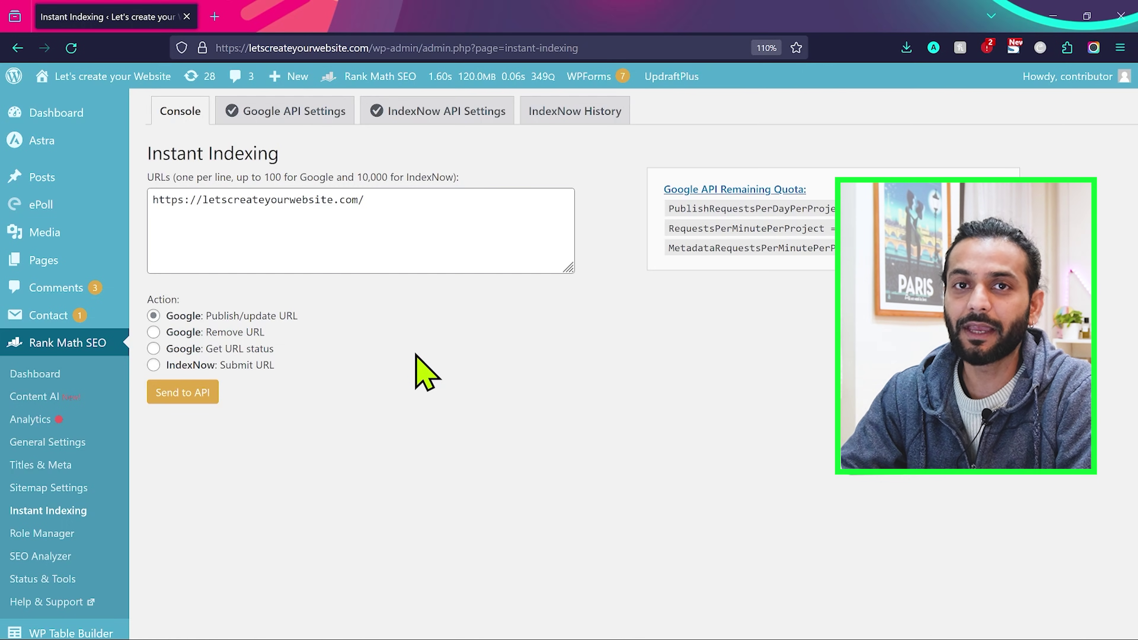
scroll(416, 354, "down", 2)
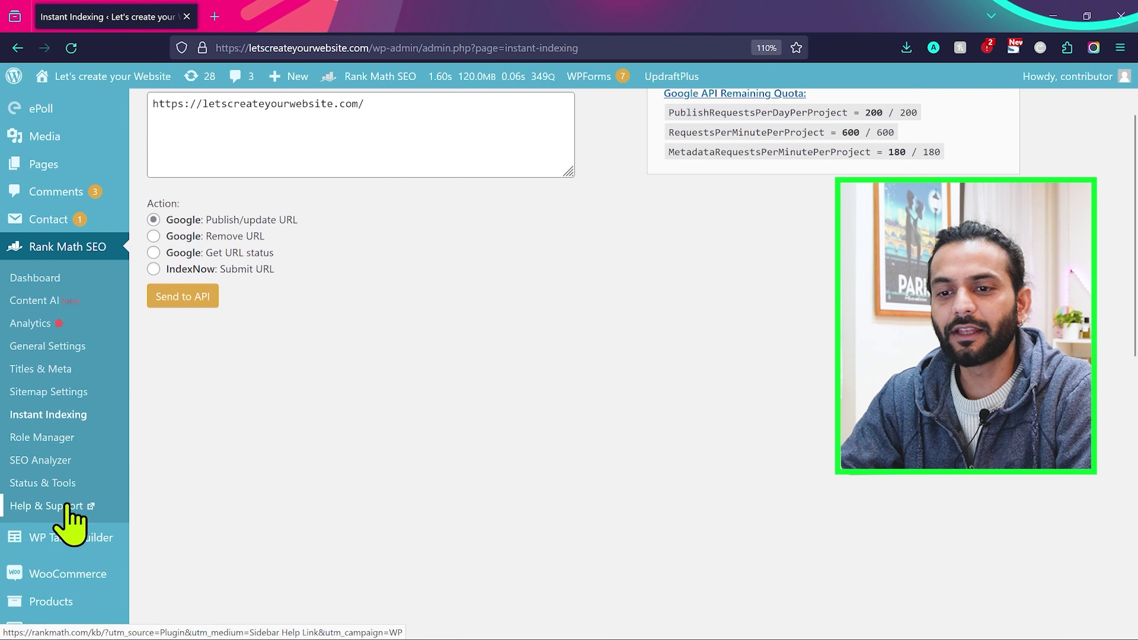
scroll(287, 382, "up", 2)
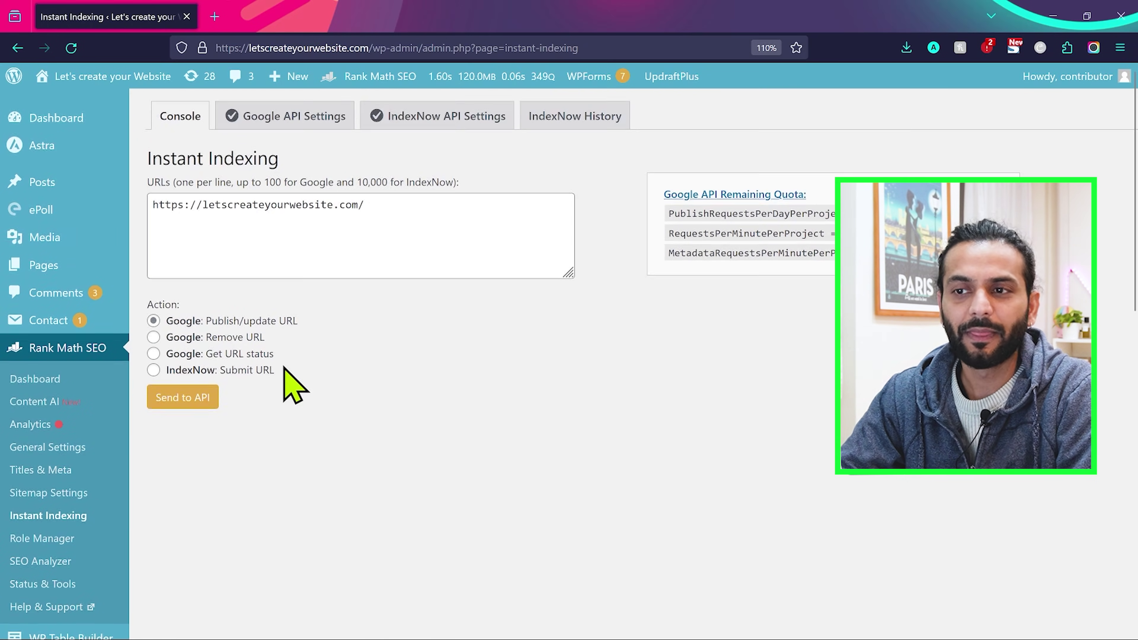